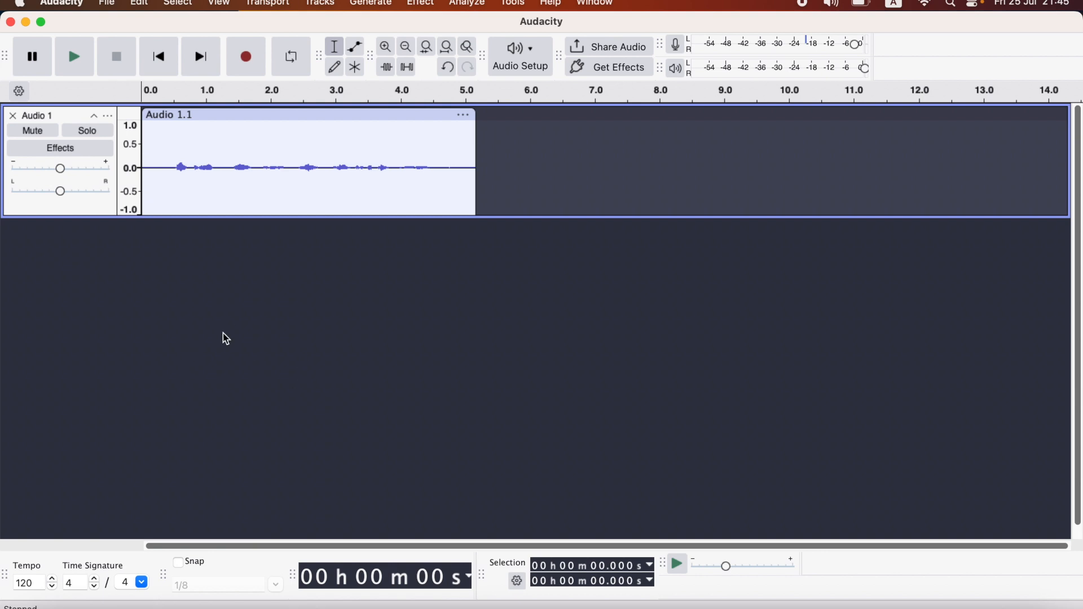
Play back the recording and mute the BEFORE track.
click(73, 56)
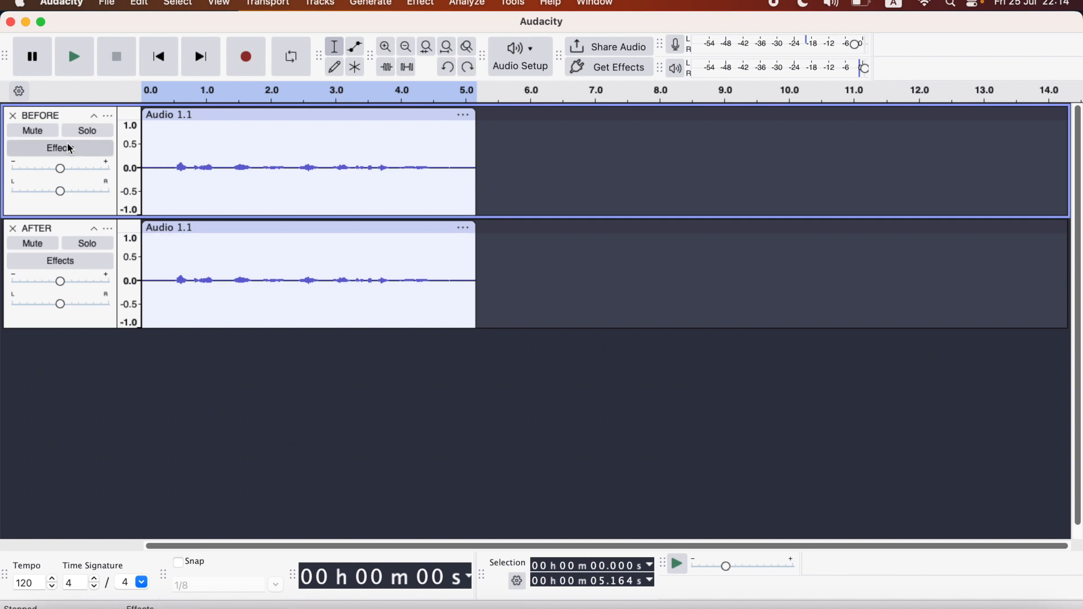
click(53, 135)
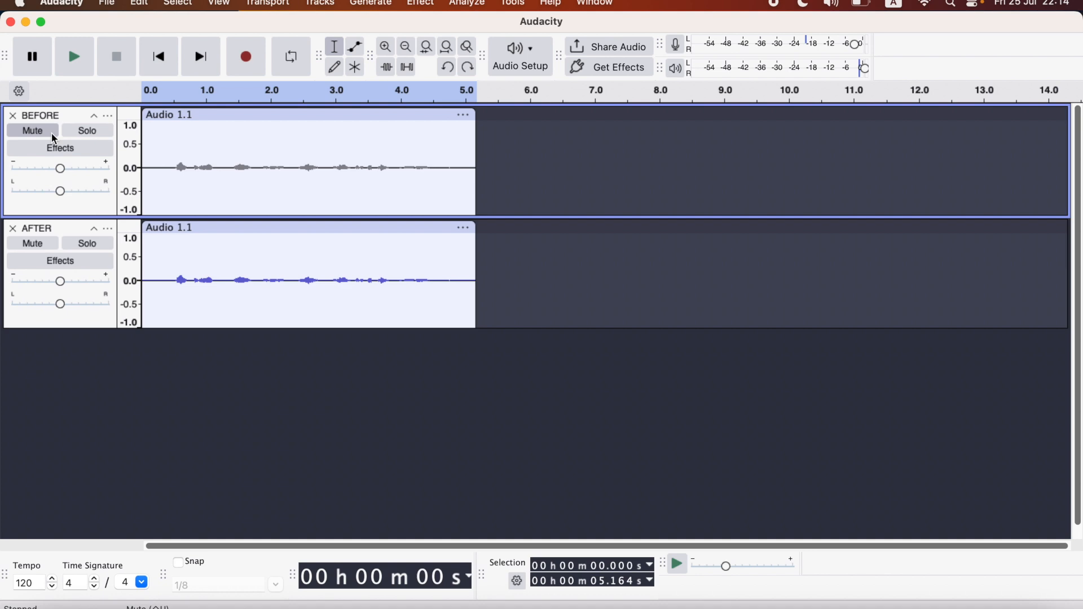
Apply Graphic EQ to the whole AFTER track with the bands up to 100 Hz lowered and the bands from 4k upward raised.
click(93, 317)
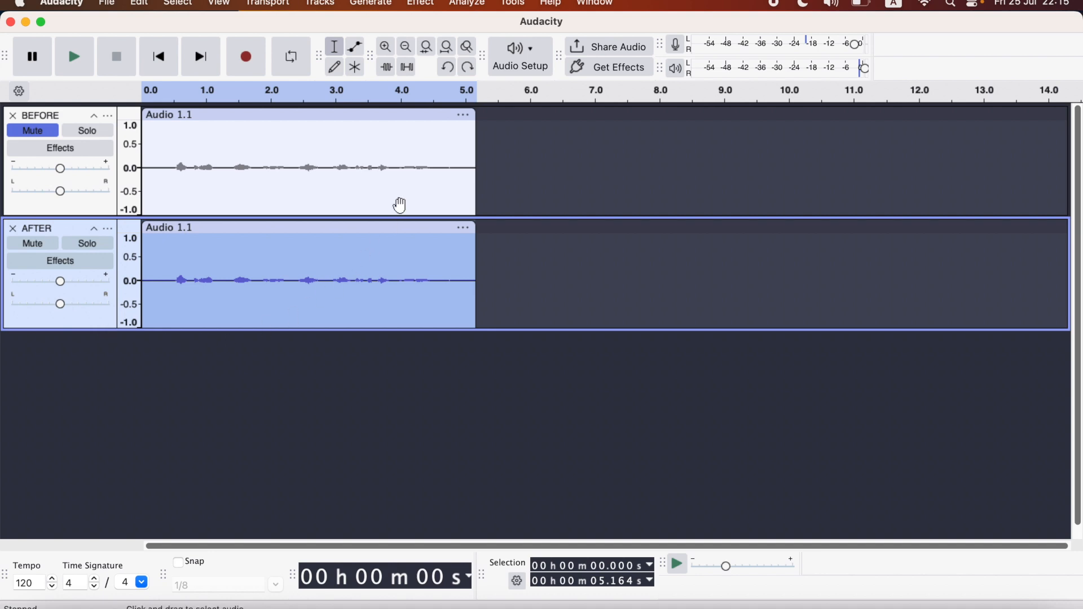
click(432, 5)
mouse_move(477, 164)
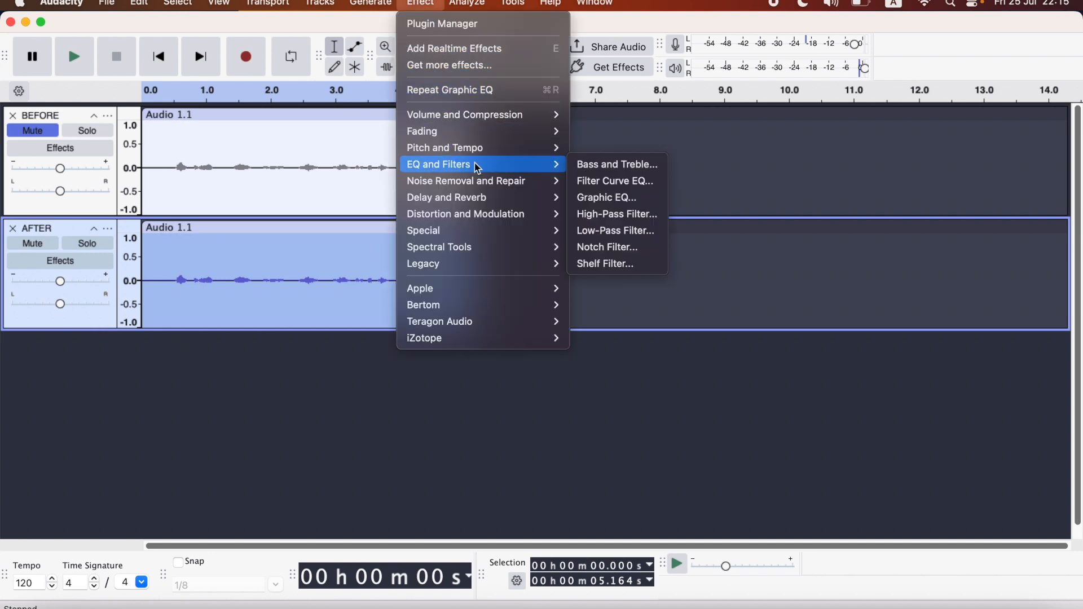
click(609, 199)
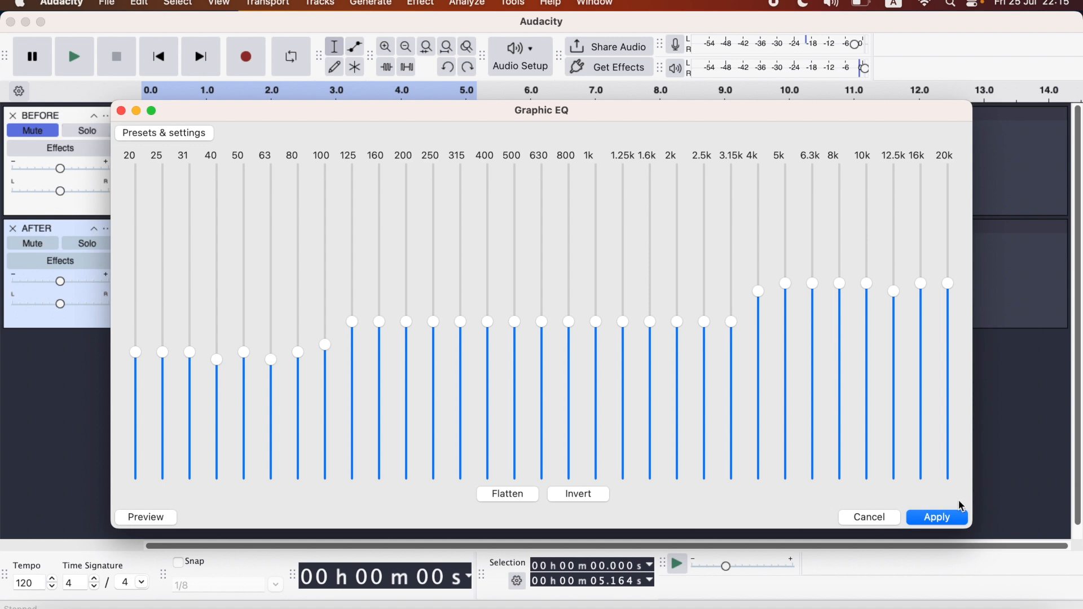
click(948, 524)
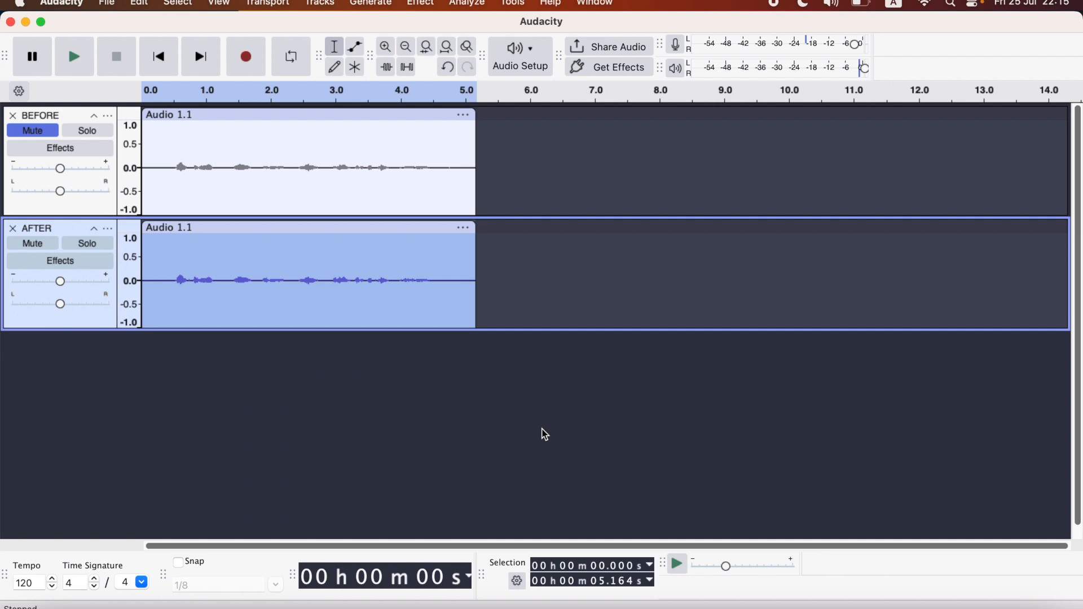
Apply Filter Curve EQ to the AFTER track, rolling off from 0 dB at about 6100 Hz to -30 dB above 20000 Hz.
click(434, 6)
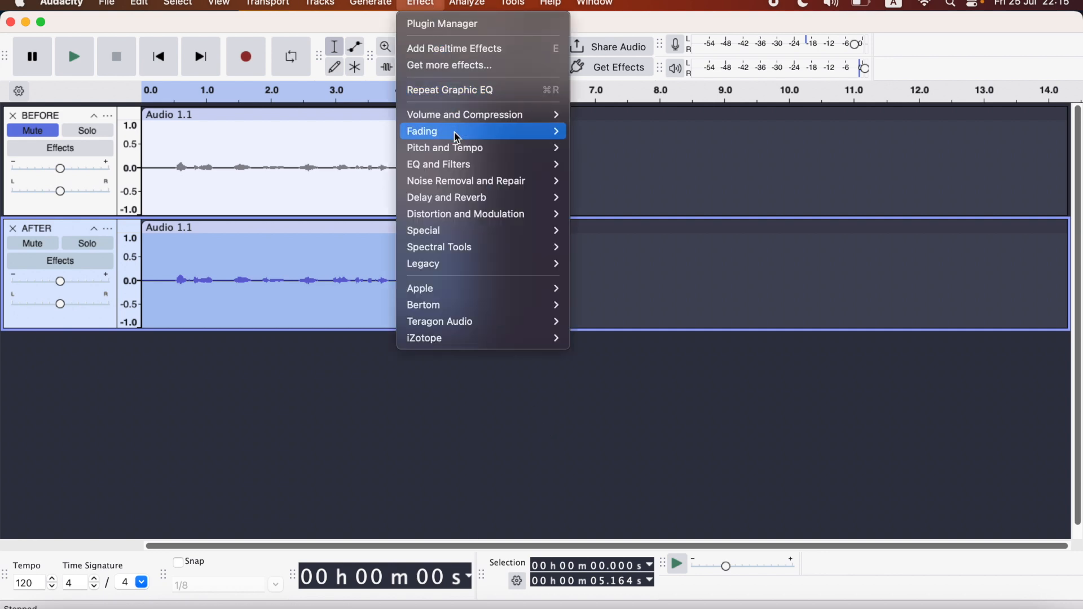
mouse_move(457, 163)
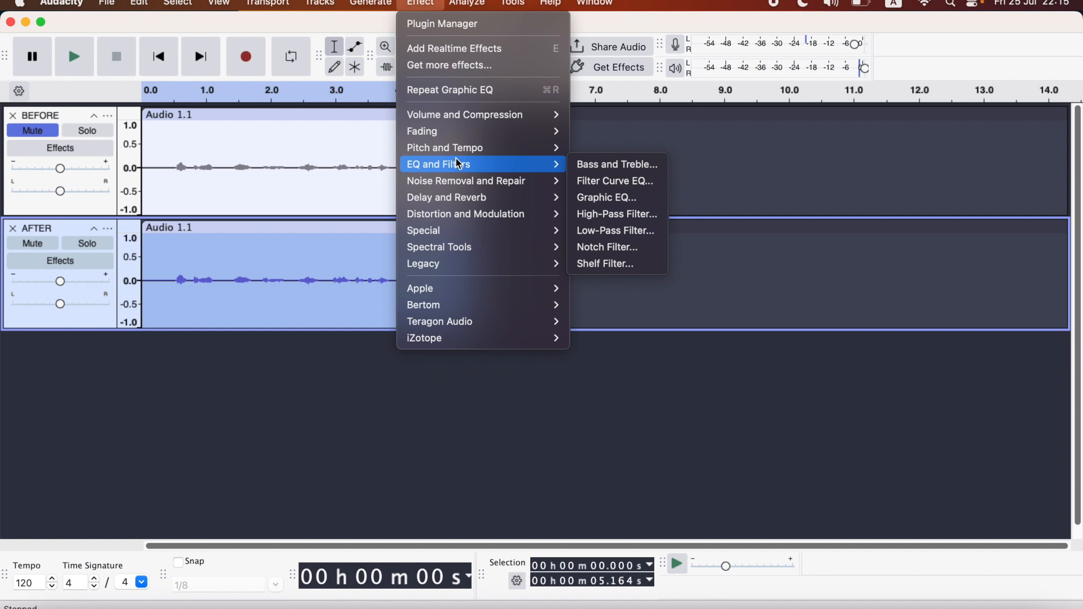
click(604, 181)
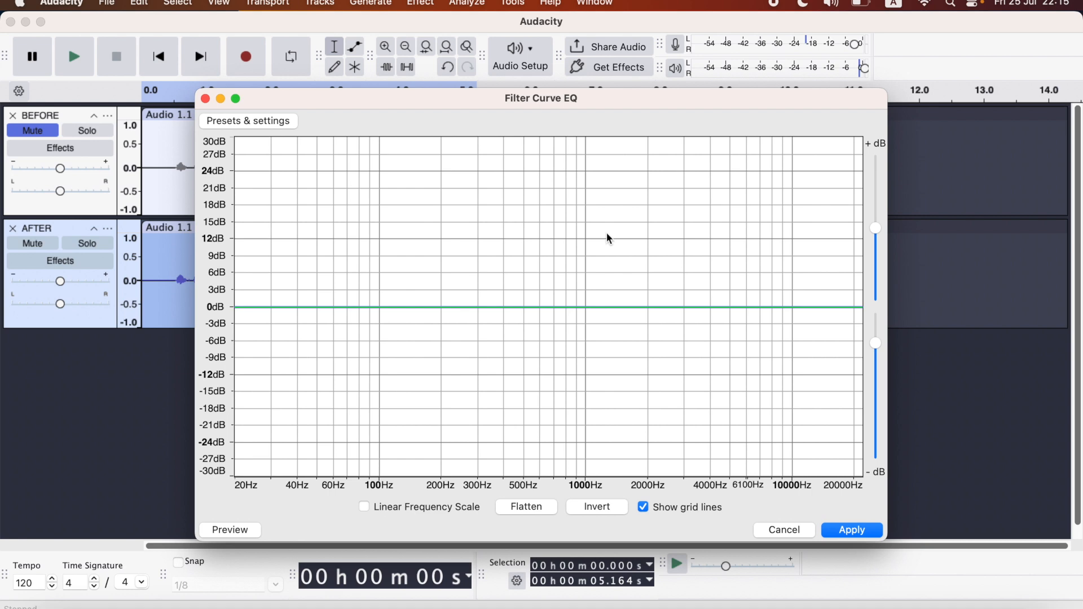
click(746, 309)
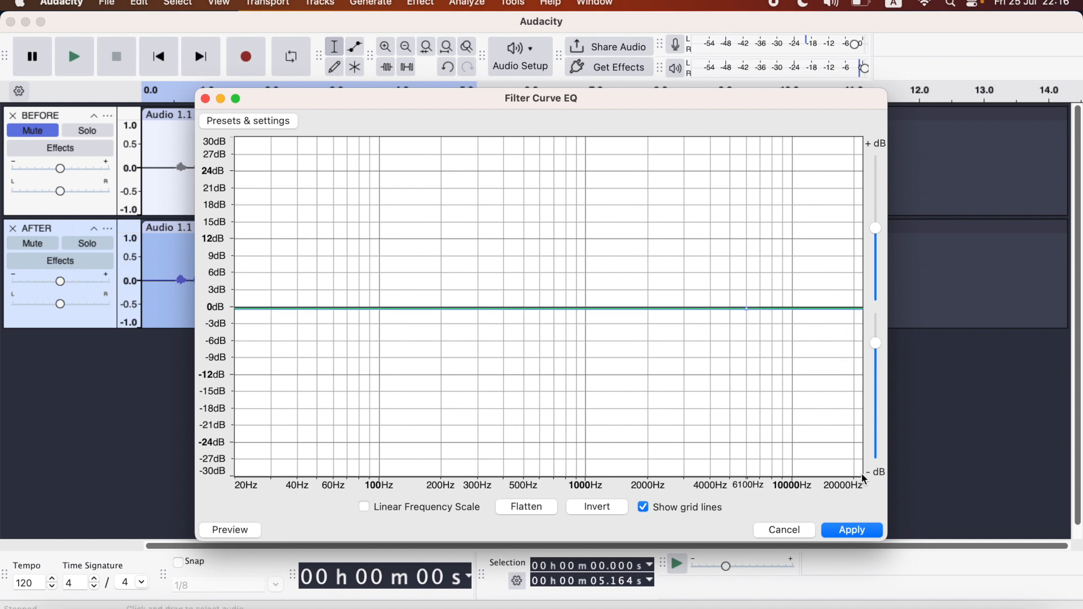
drag(863, 479, 868, 496)
click(862, 480)
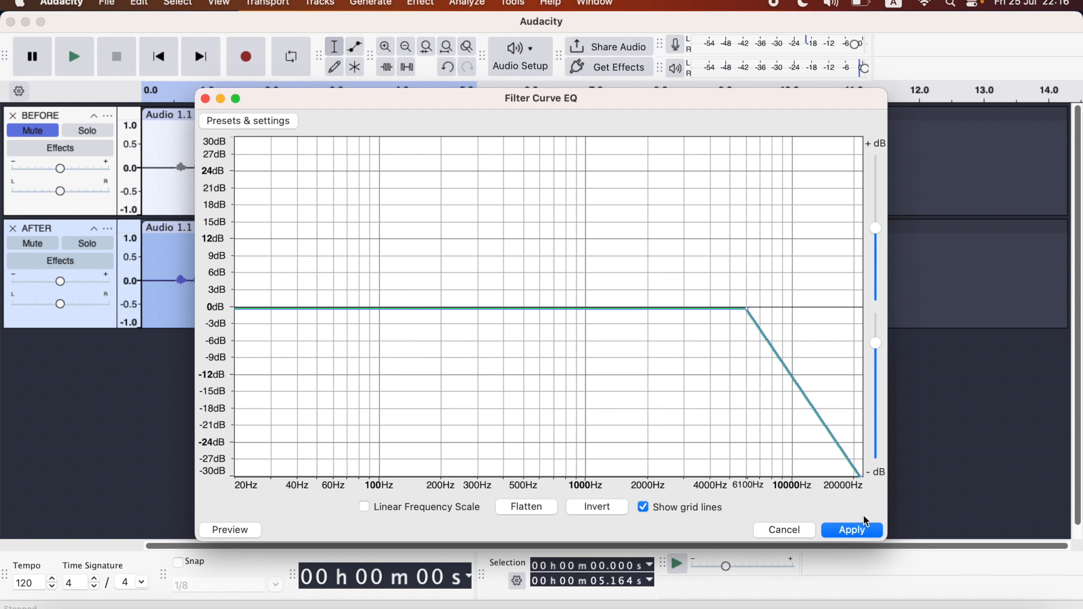
click(853, 531)
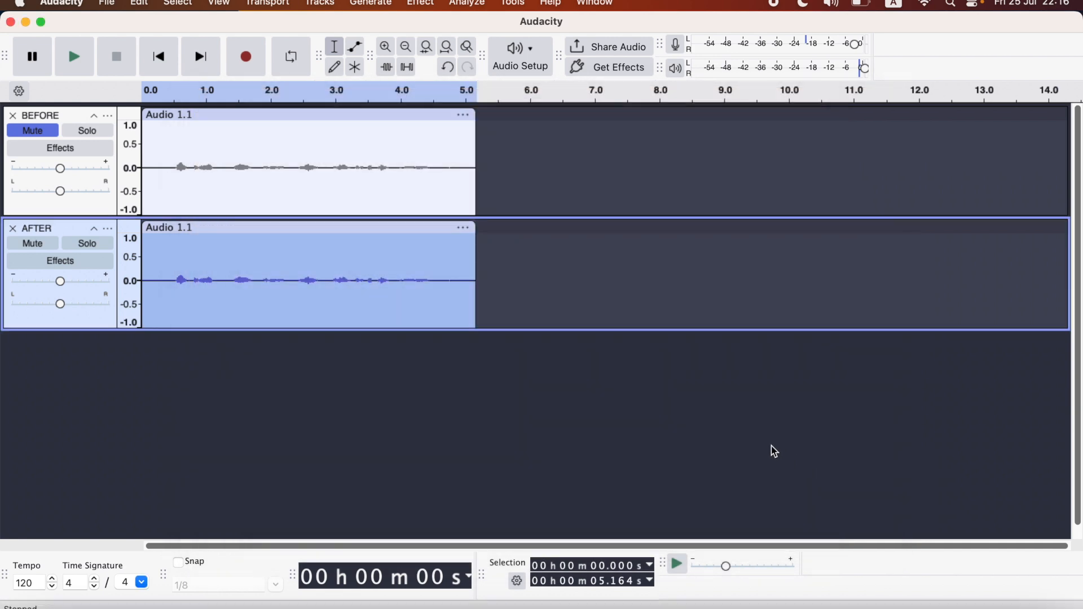
Flatten the filter curve, apply a low-end roll-off from 0 dB at 100 Hz to -30 dB at about 20 Hz, and play the track.
click(422, 4)
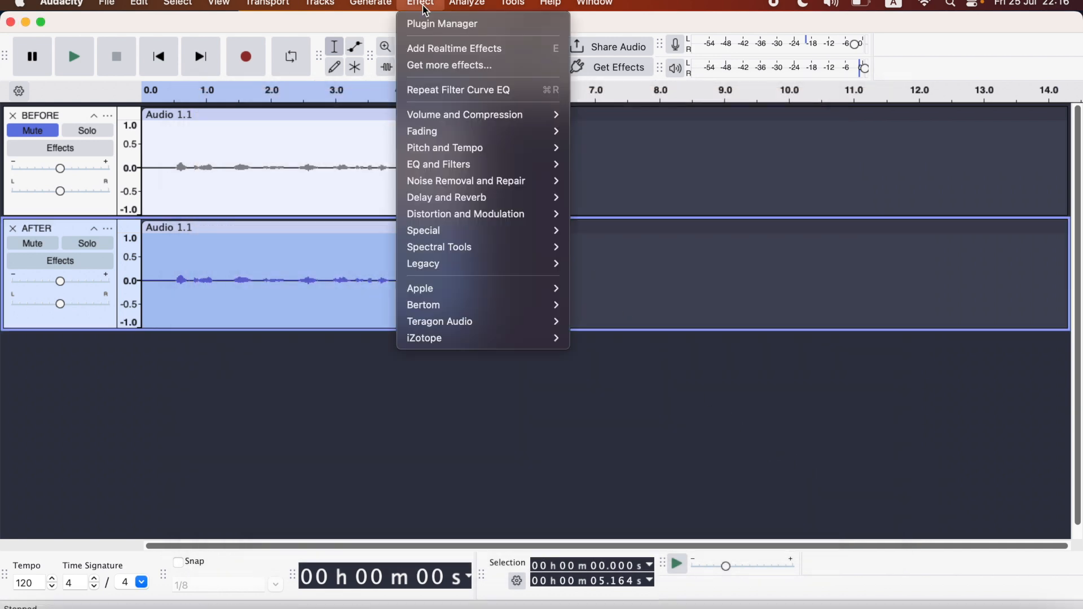
mouse_move(431, 165)
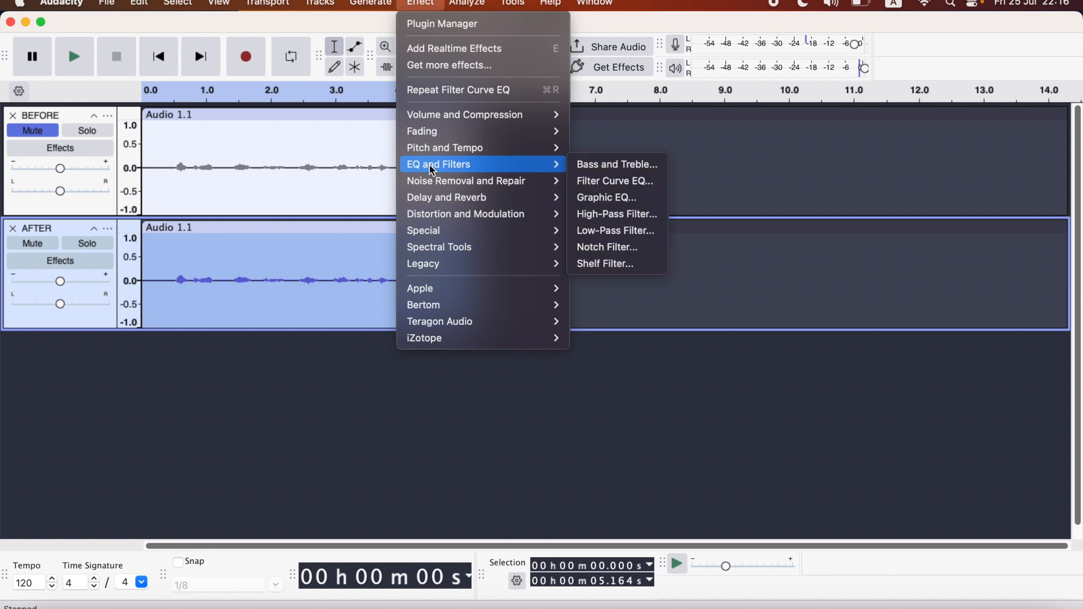
click(598, 179)
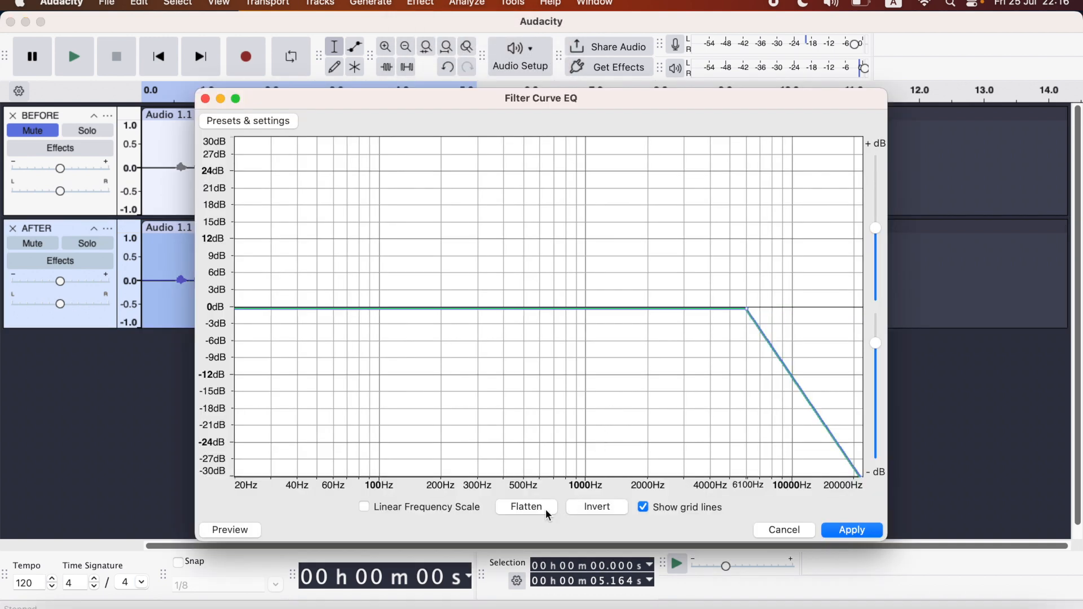
click(546, 509)
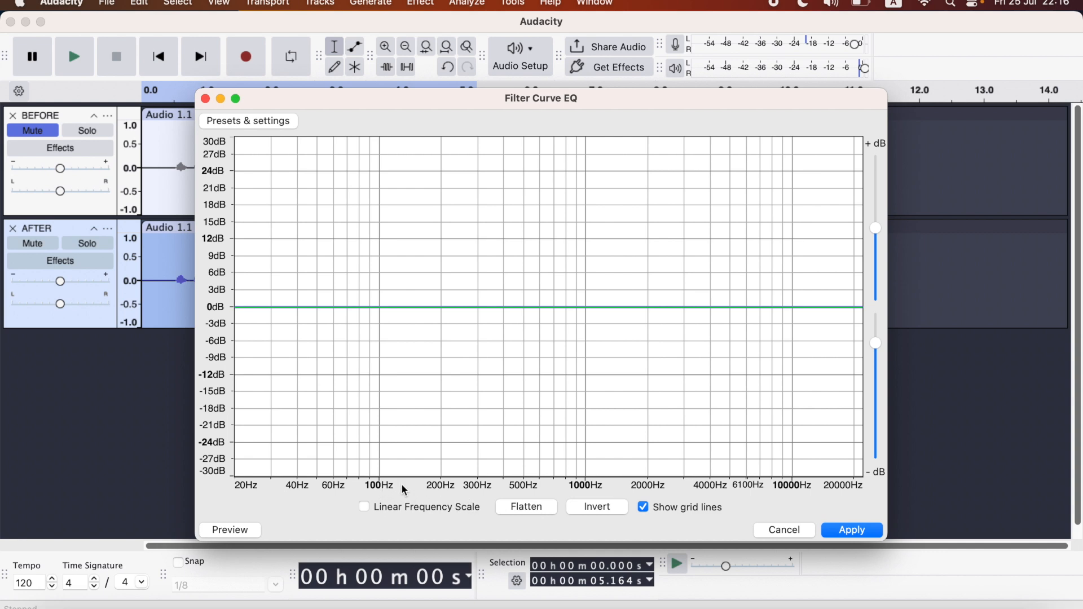
click(379, 306)
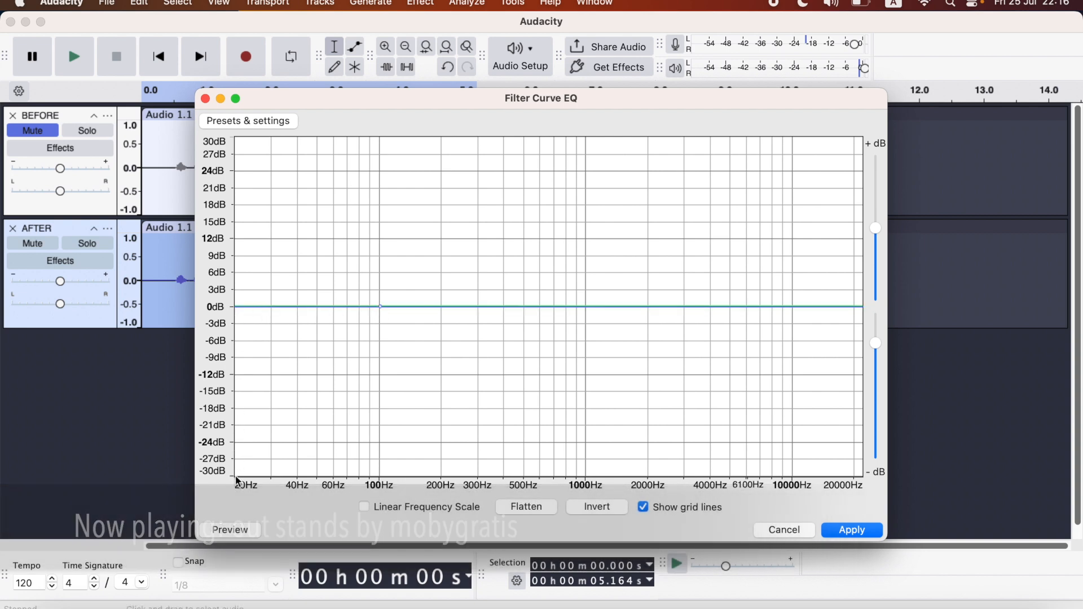
click(237, 478)
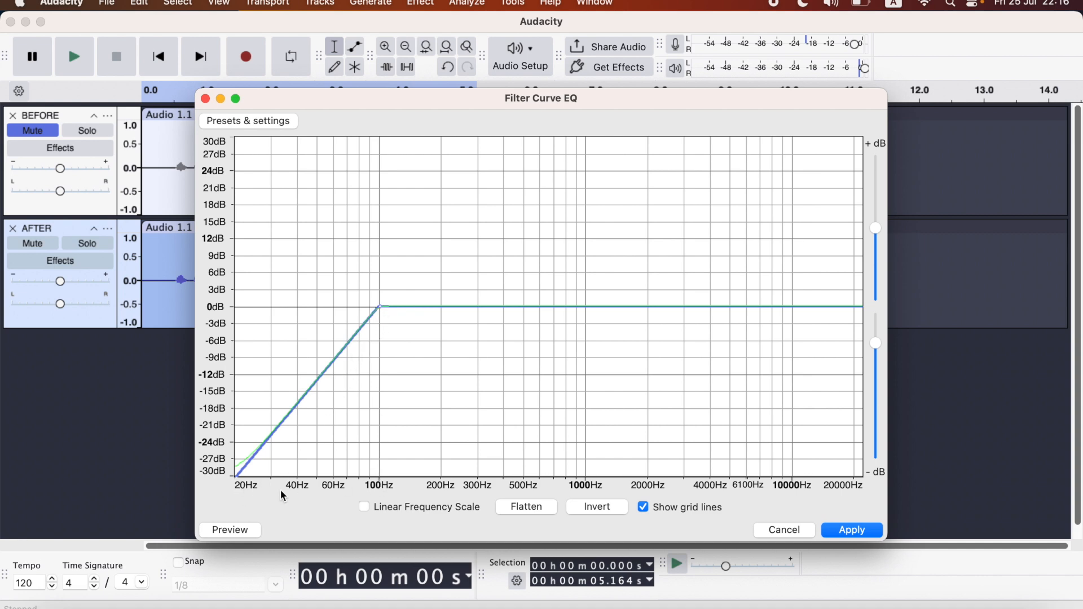
click(852, 530)
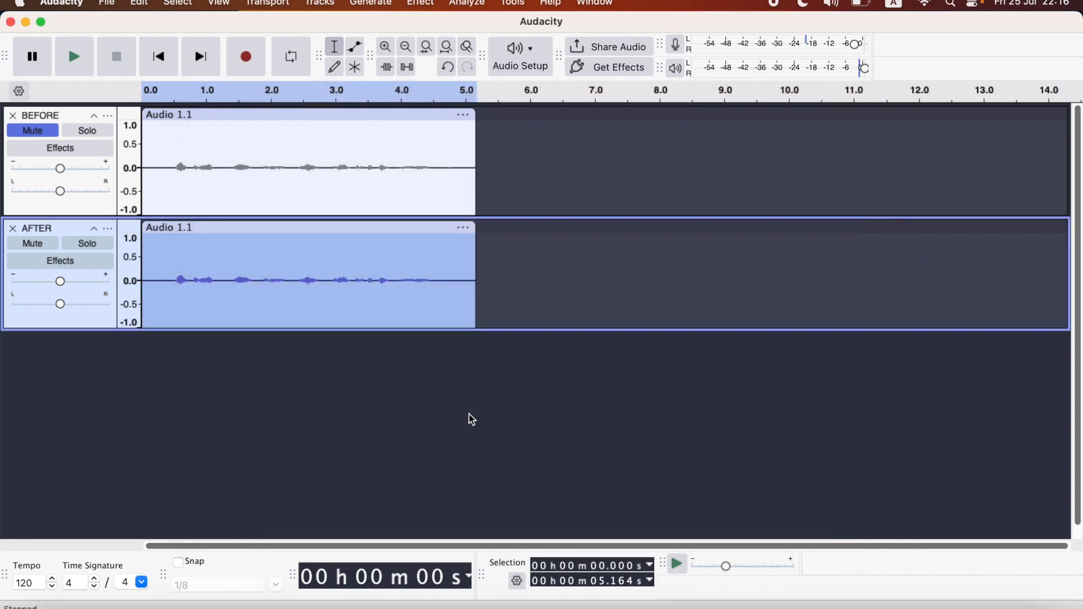
click(74, 56)
Normalize the AFTER track to a peak amplitude of -1.0 dB with DC offset removal.
click(420, 3)
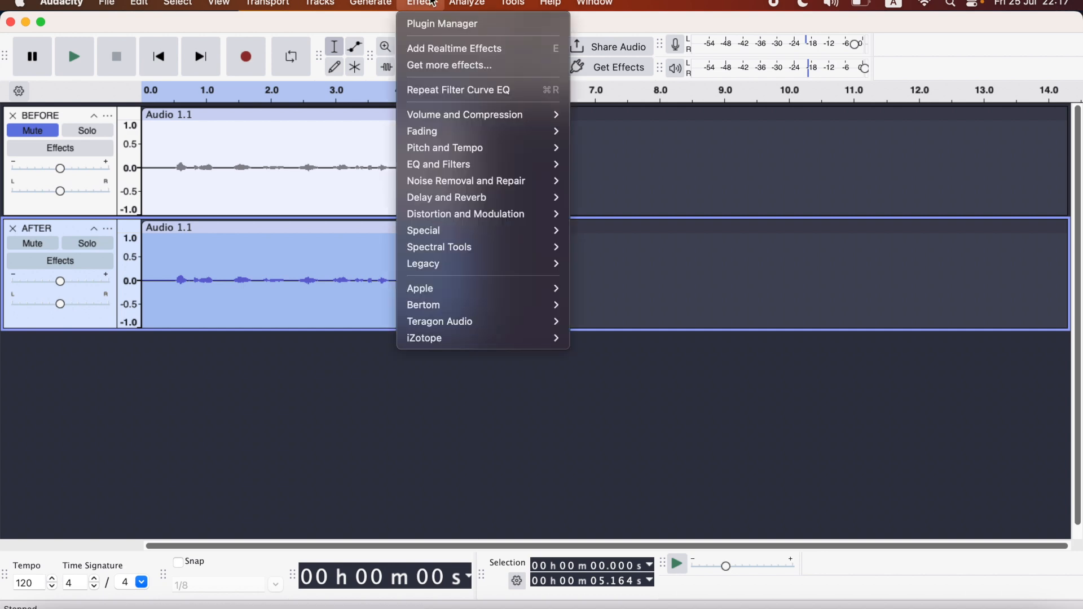
mouse_move(462, 123)
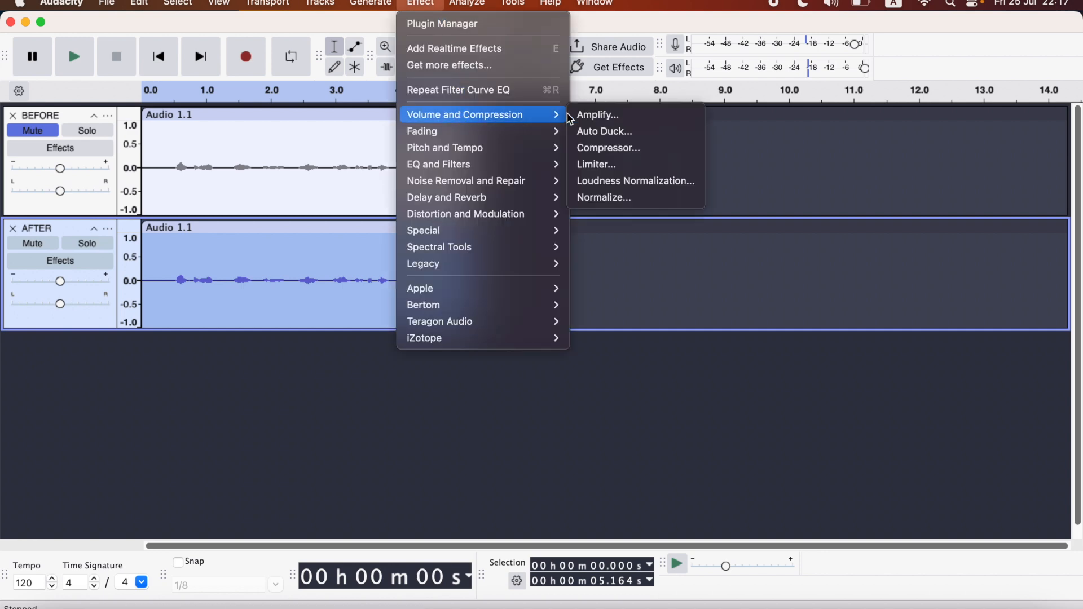
click(614, 201)
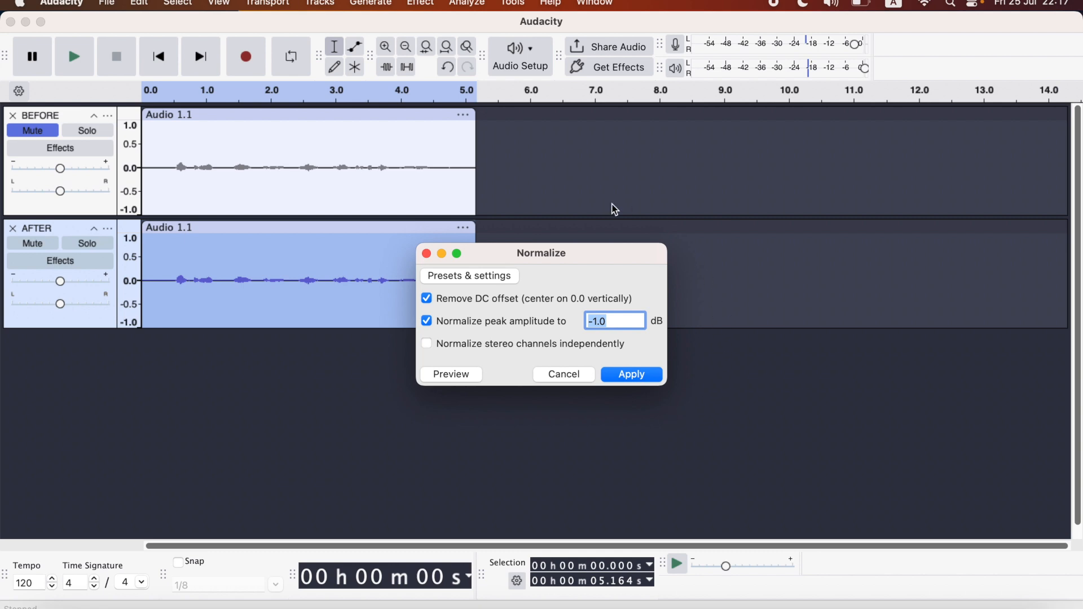
click(644, 382)
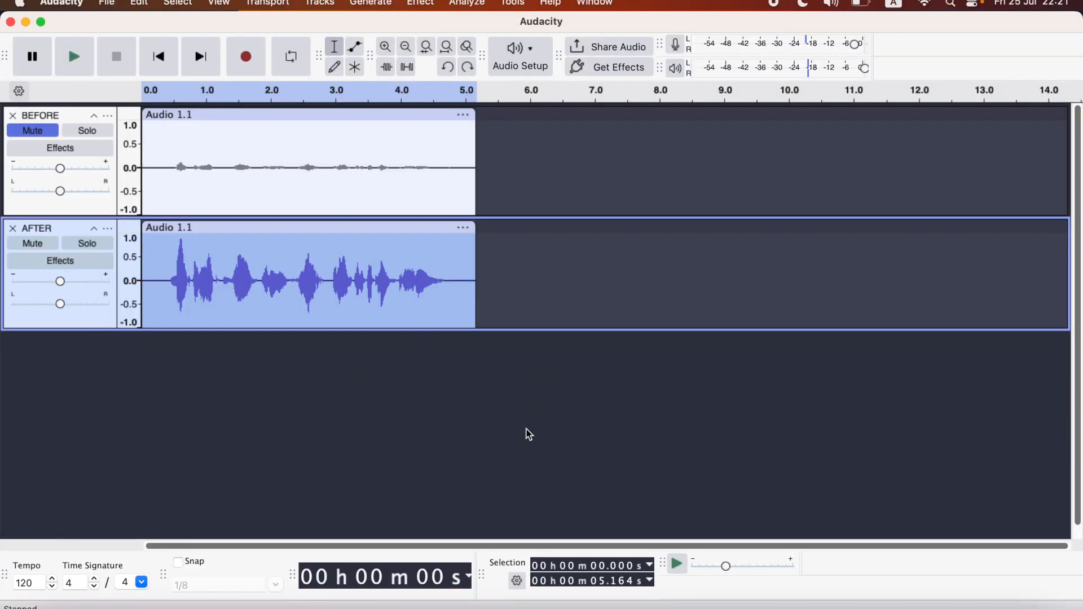
Compress the AFTER track using the Compressor's Gentle factory preset.
click(427, 5)
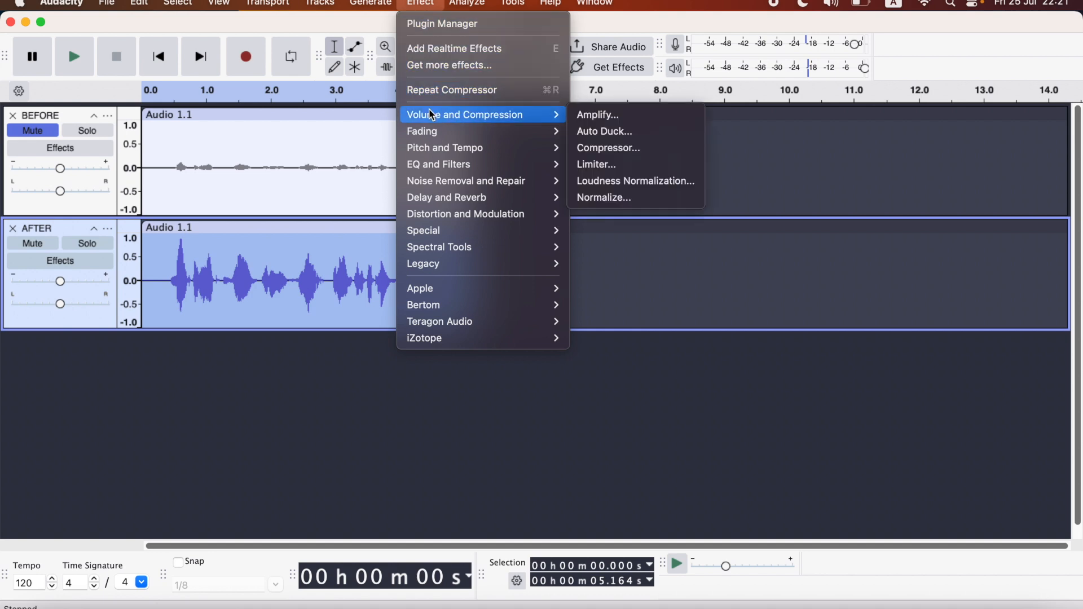
mouse_move(550, 115)
click(589, 149)
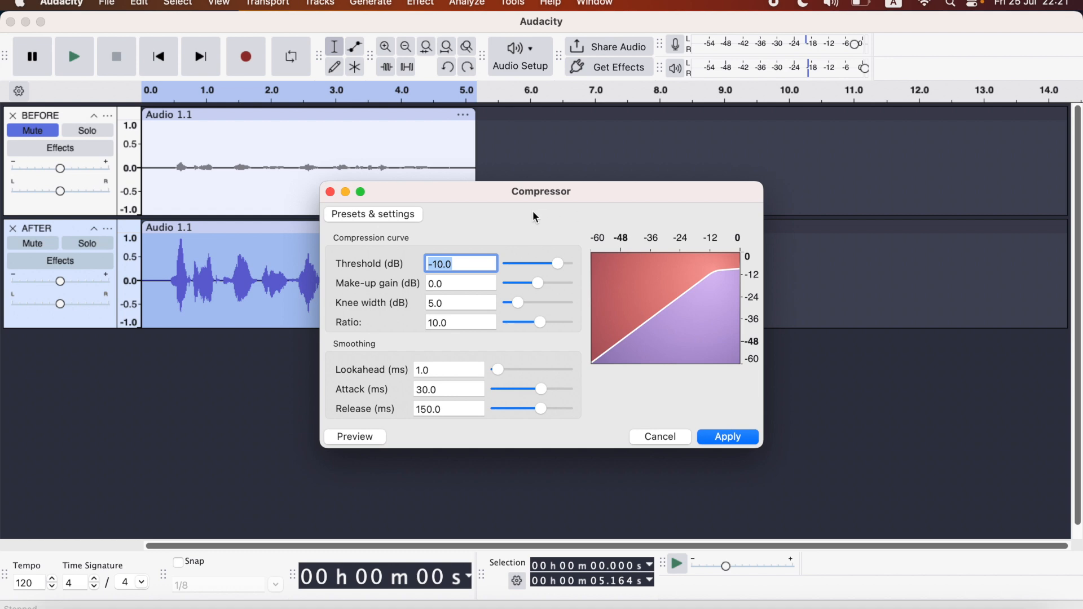
click(400, 218)
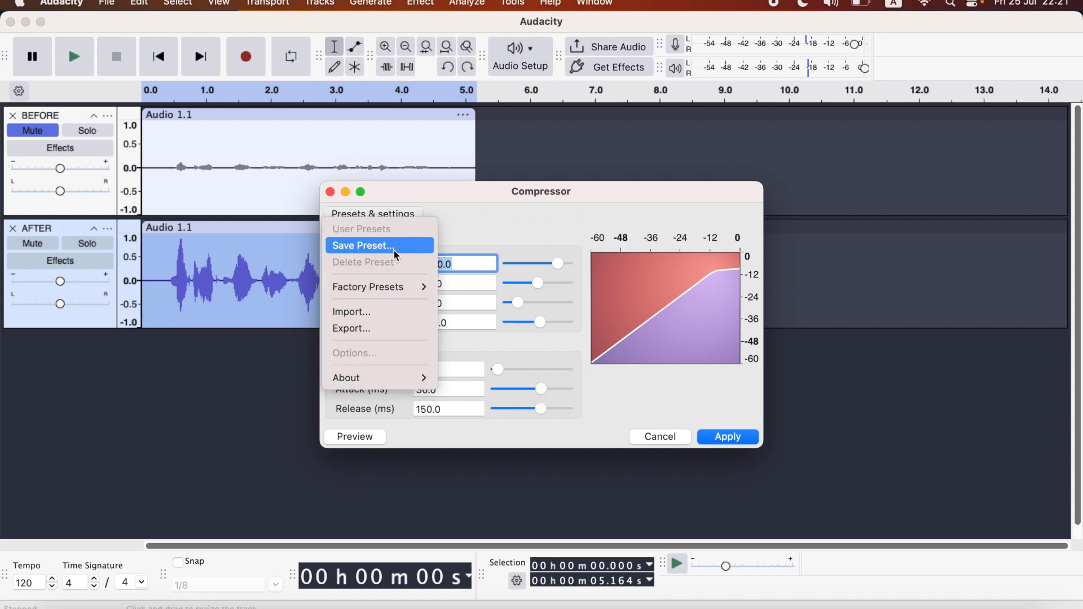
mouse_move(393, 289)
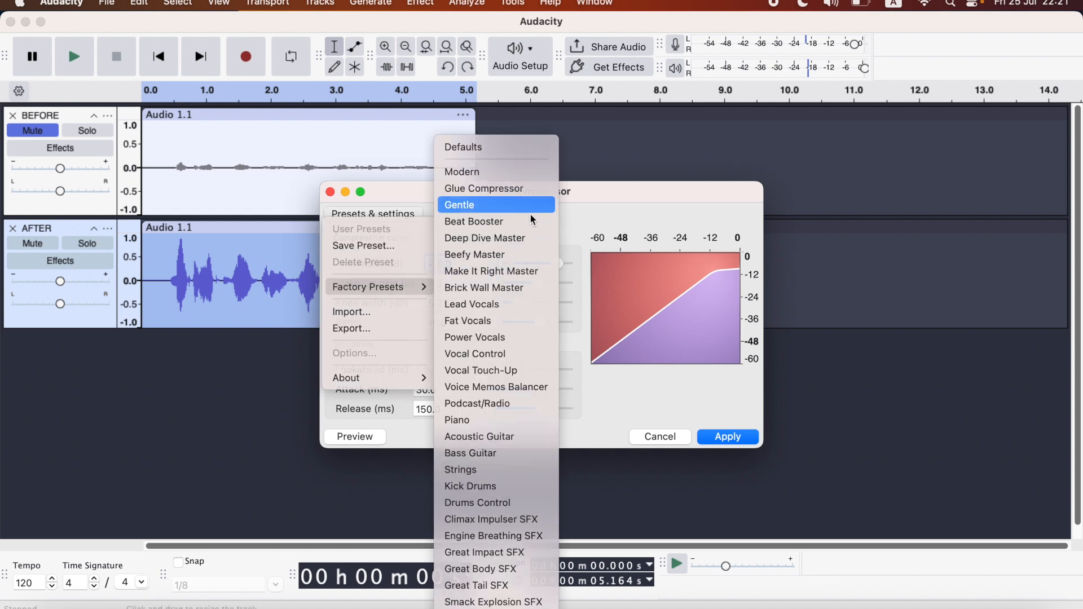
click(517, 206)
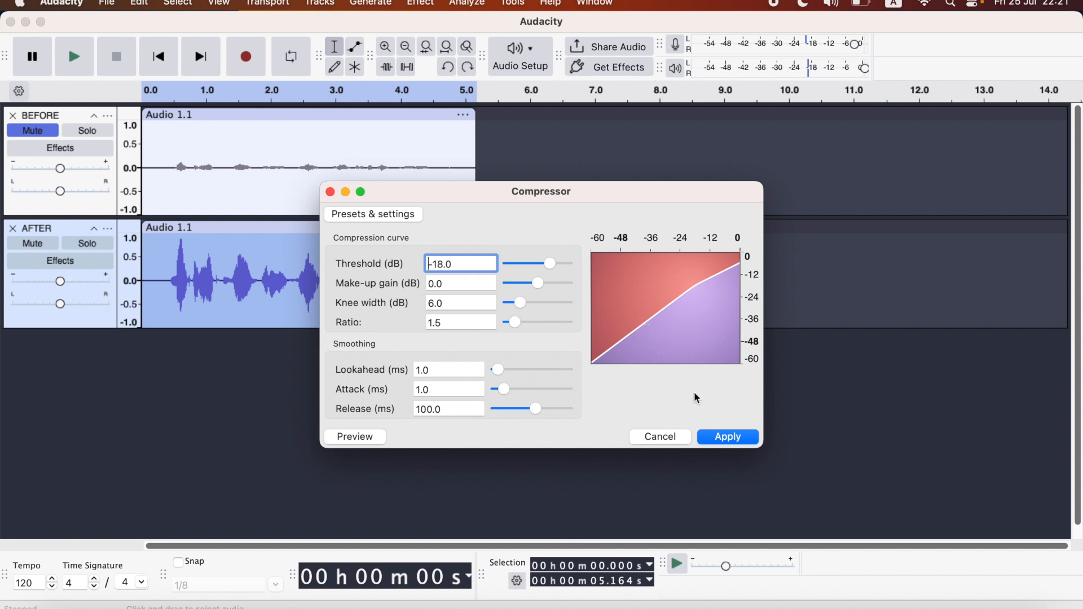
click(711, 437)
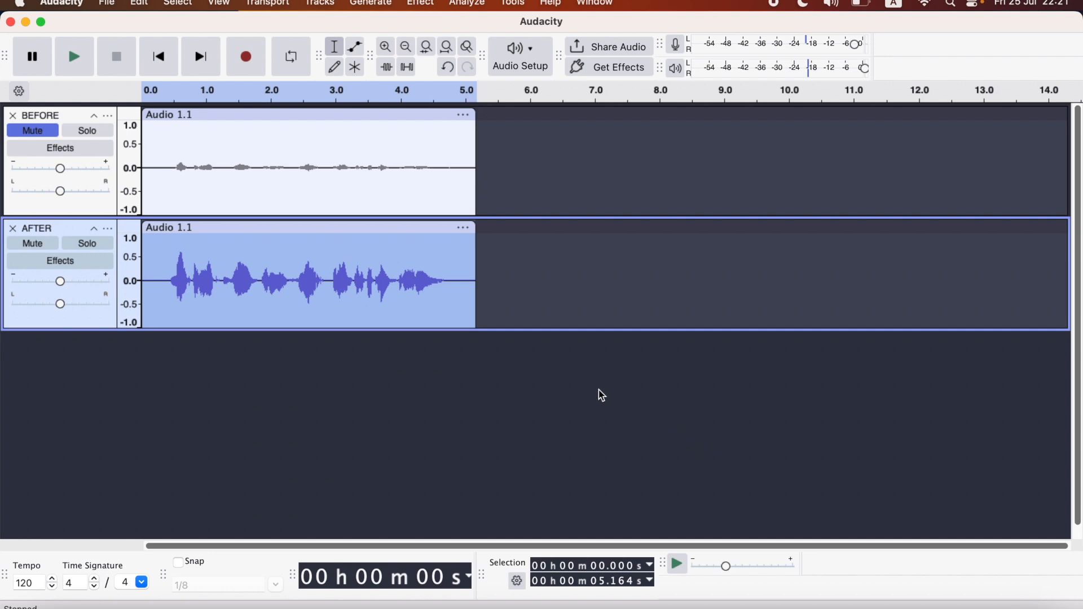
Normalize the compressed AFTER track again to a peak amplitude of -1.0 dB.
mouse_move(430, 117)
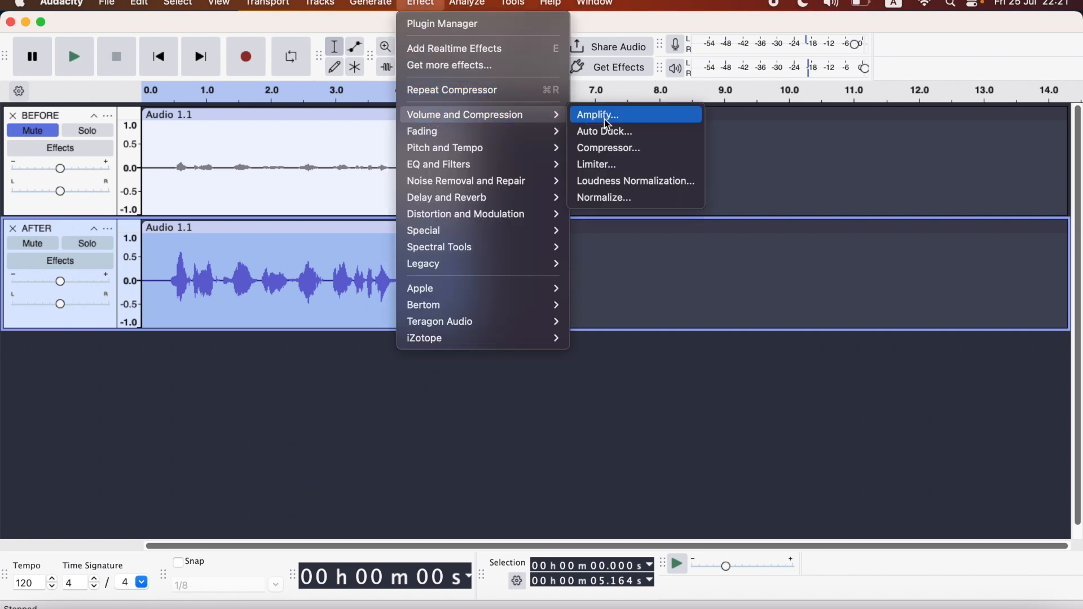
click(605, 197)
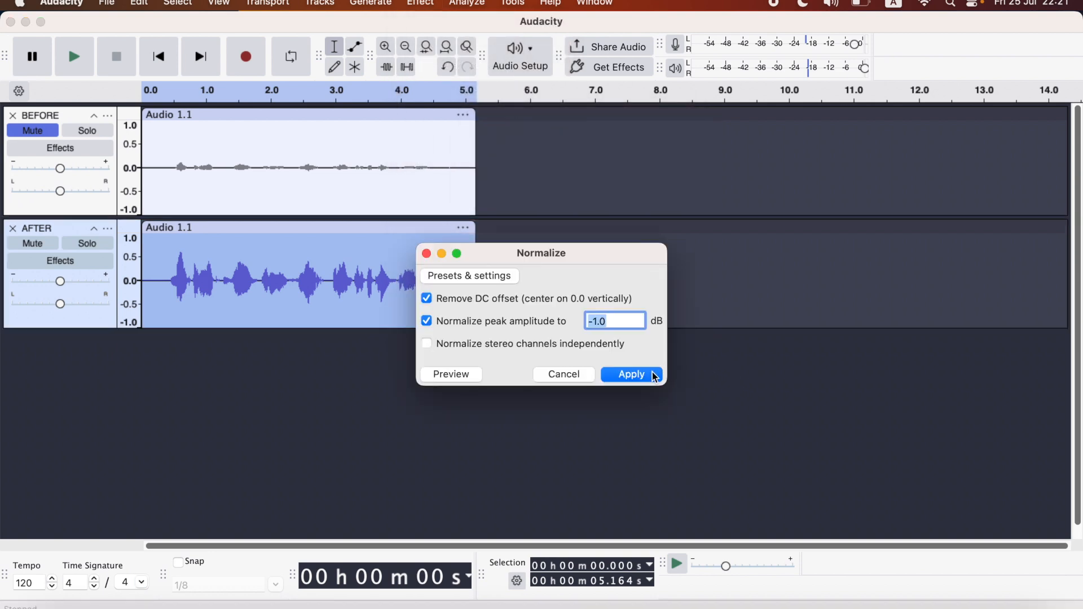
click(654, 375)
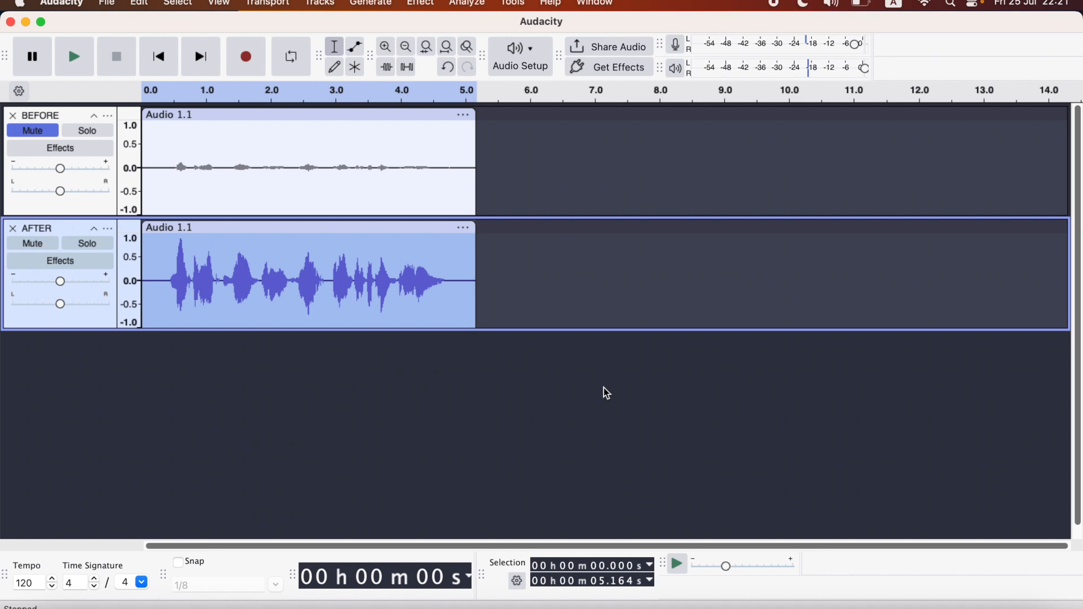
Limit the AFTER track using the factory preset with -1.5 dB threshold and make-up target, 0.0 dB knee width and 5.0 ms release.
click(430, 9)
mouse_move(448, 115)
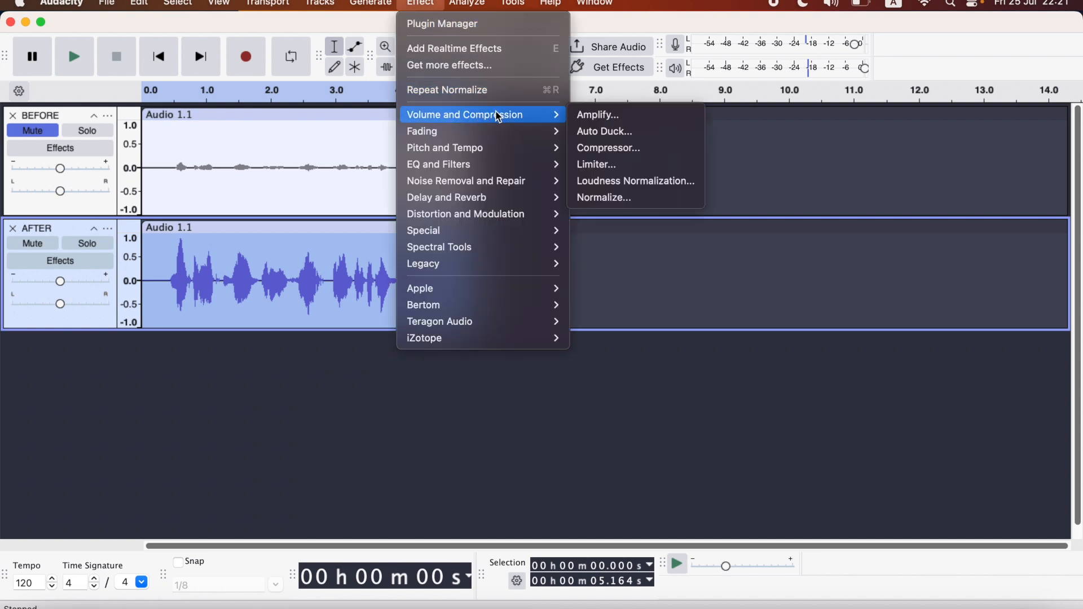
click(626, 169)
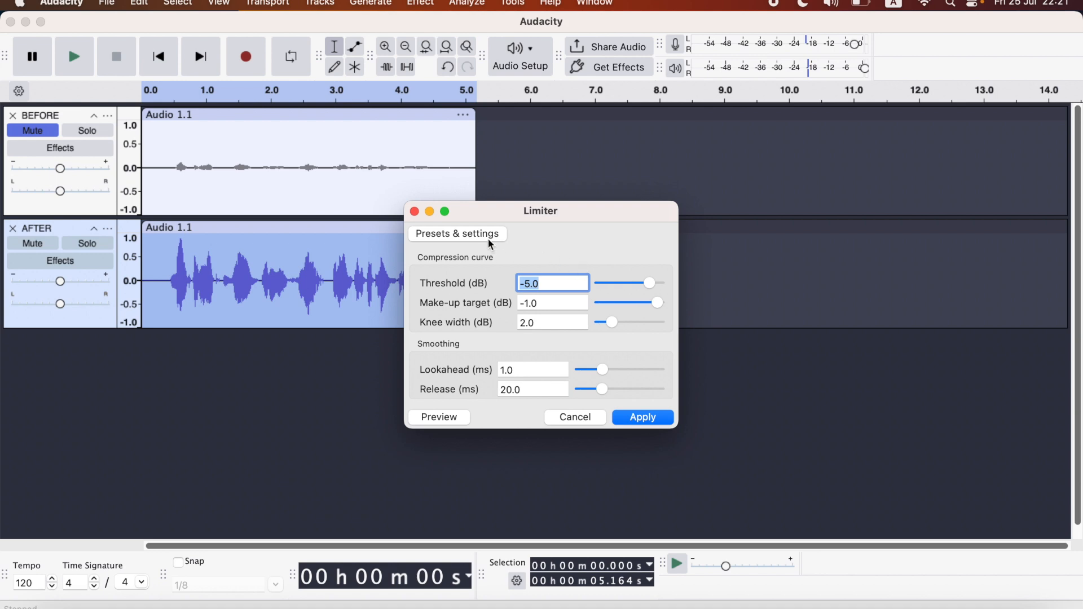
click(489, 236)
mouse_move(491, 310)
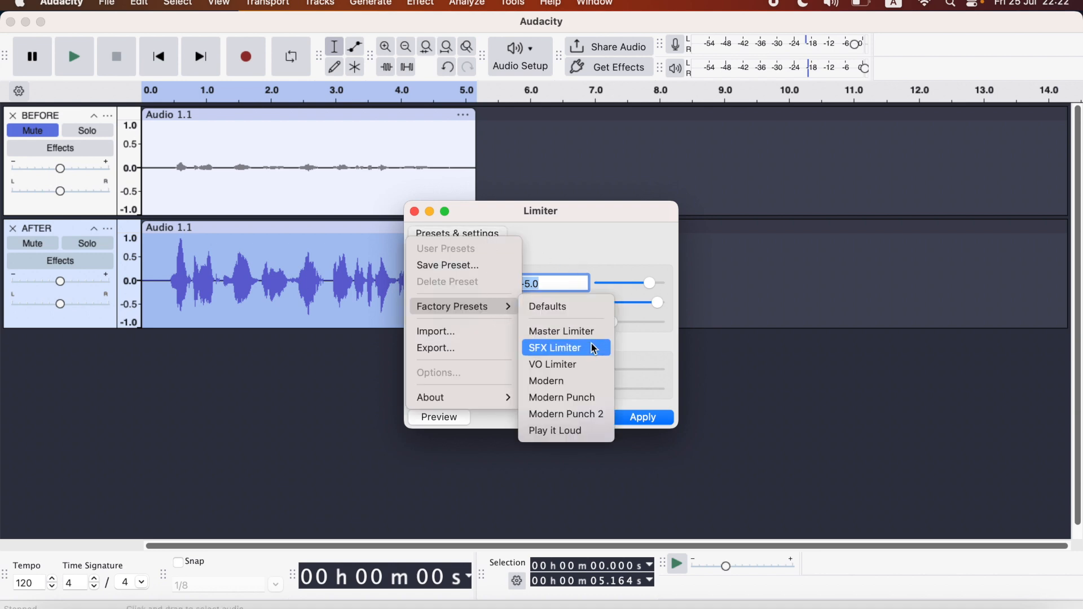
click(559, 430)
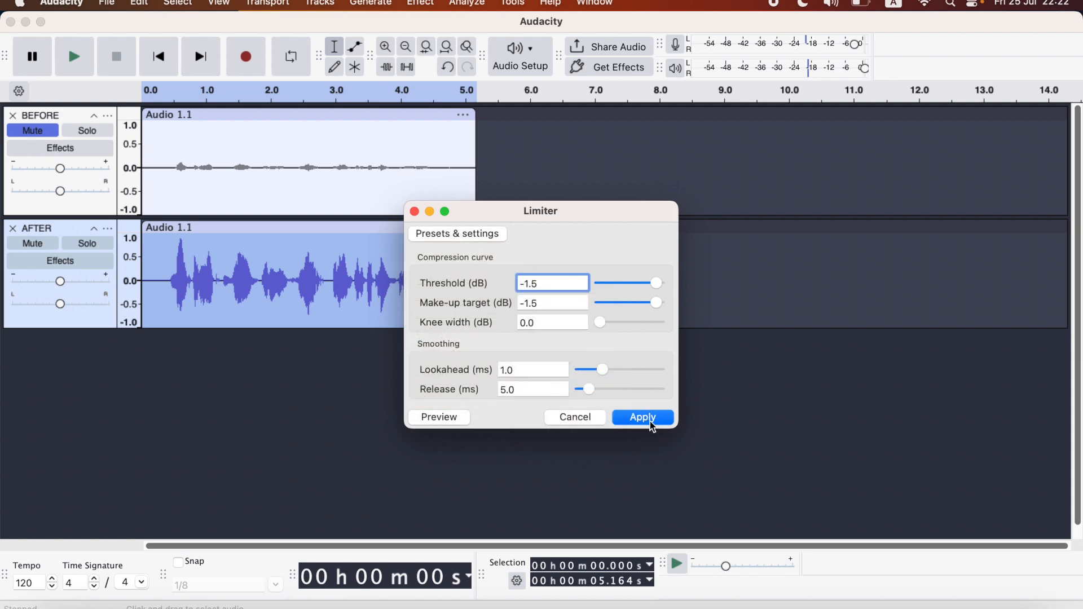
click(648, 420)
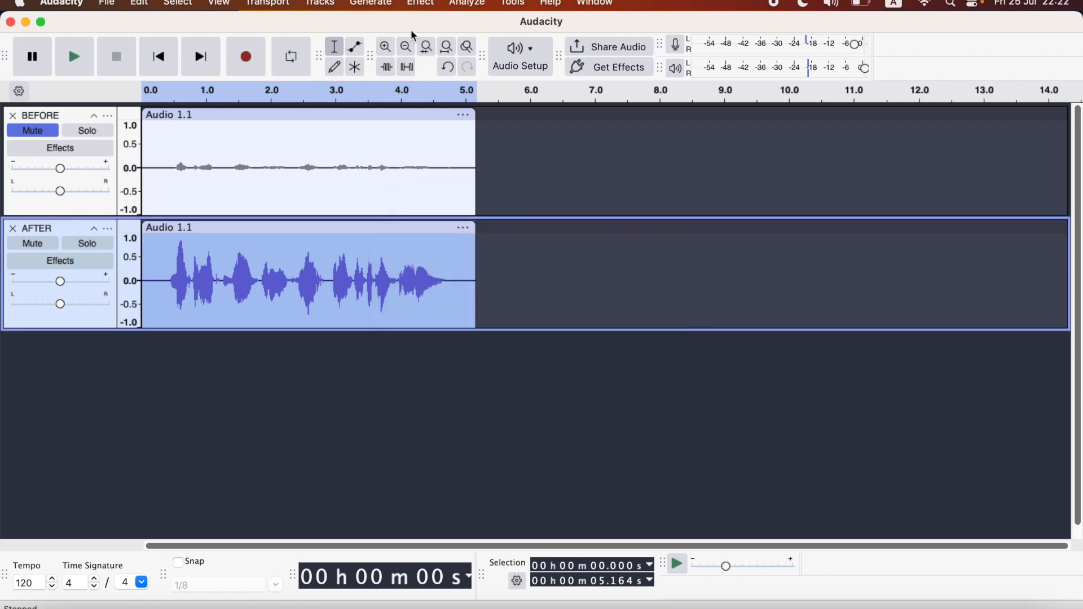
Normalize the limited AFTER track to a peak amplitude of -1.0 dB with DC offset removal.
click(412, 5)
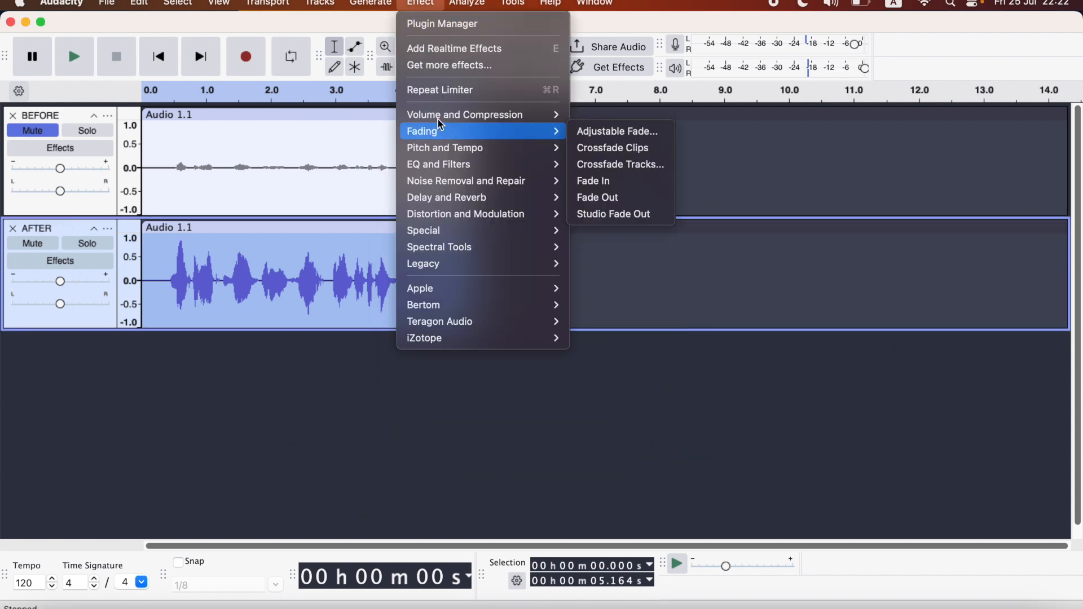
mouse_move(441, 116)
click(598, 205)
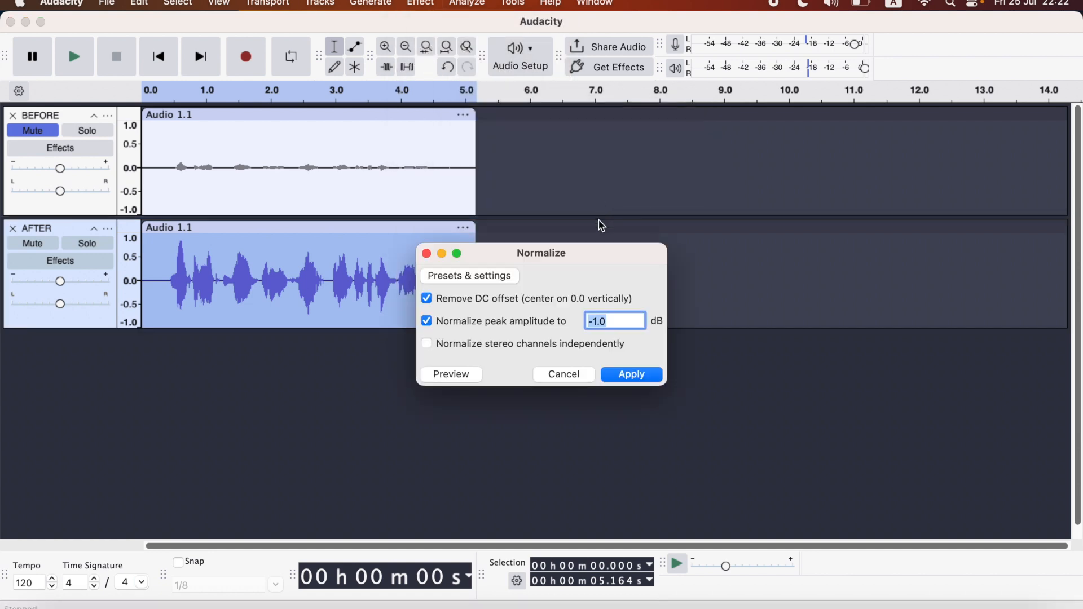
click(625, 377)
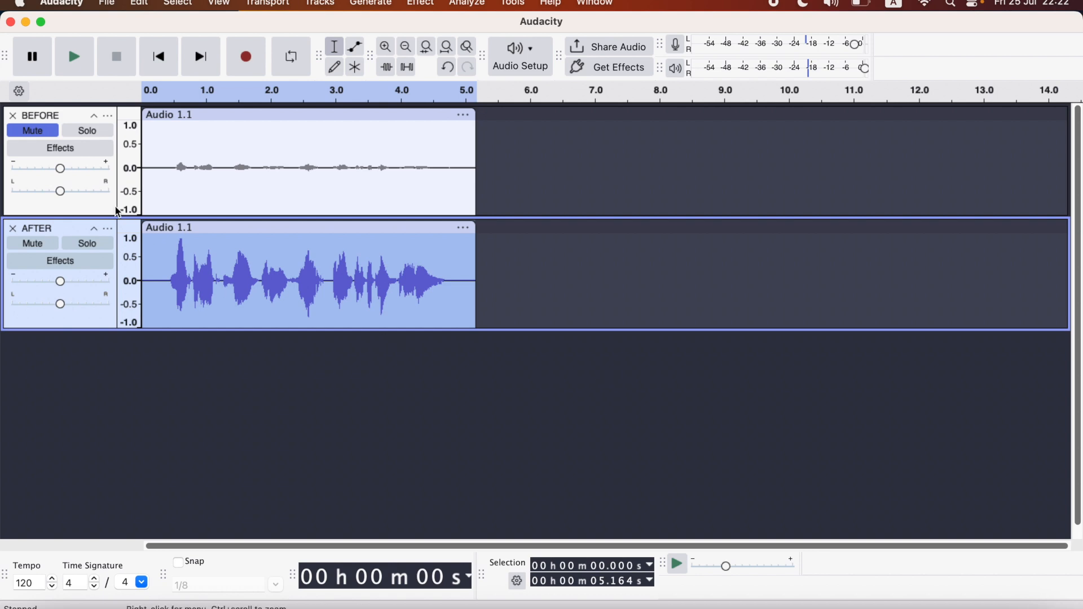
Unmute the BEFORE track, play it in solo, and play the AFTER track in solo for comparison.
click(32, 130)
click(105, 134)
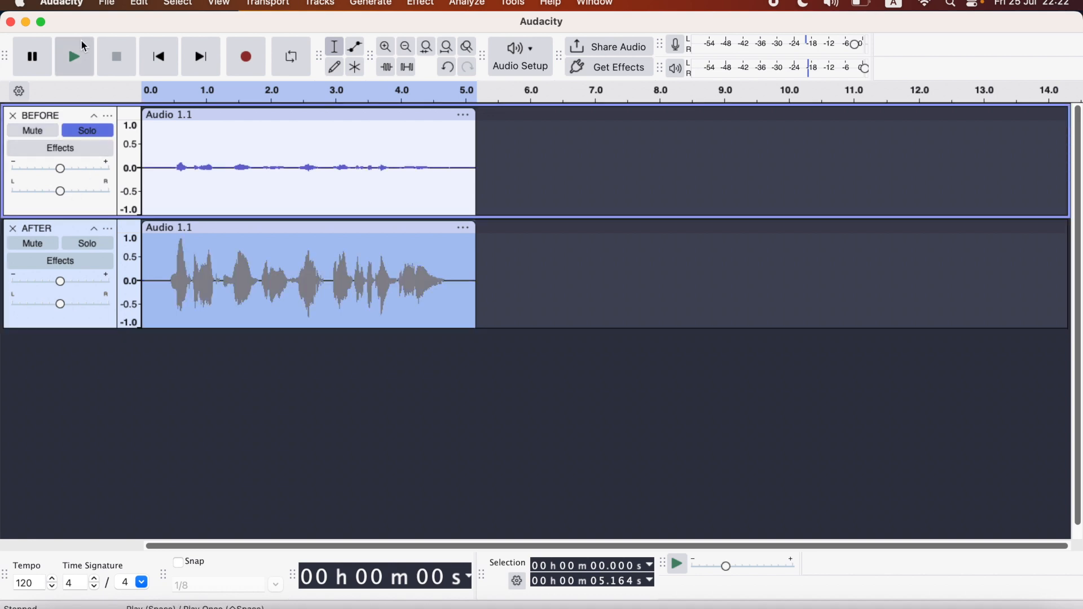
click(84, 51)
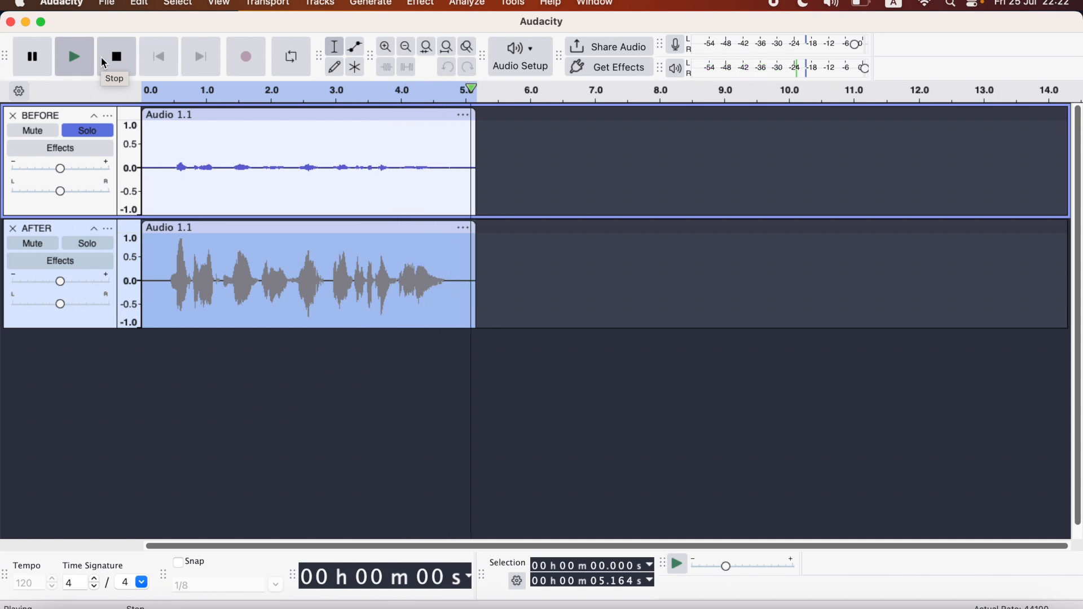
click(99, 135)
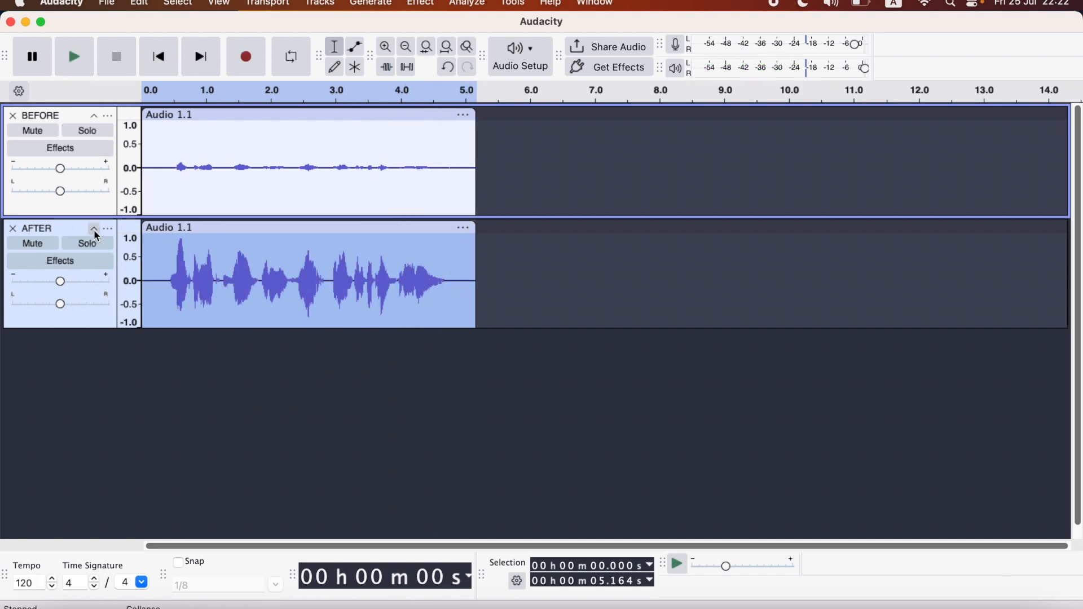
click(87, 243)
click(80, 51)
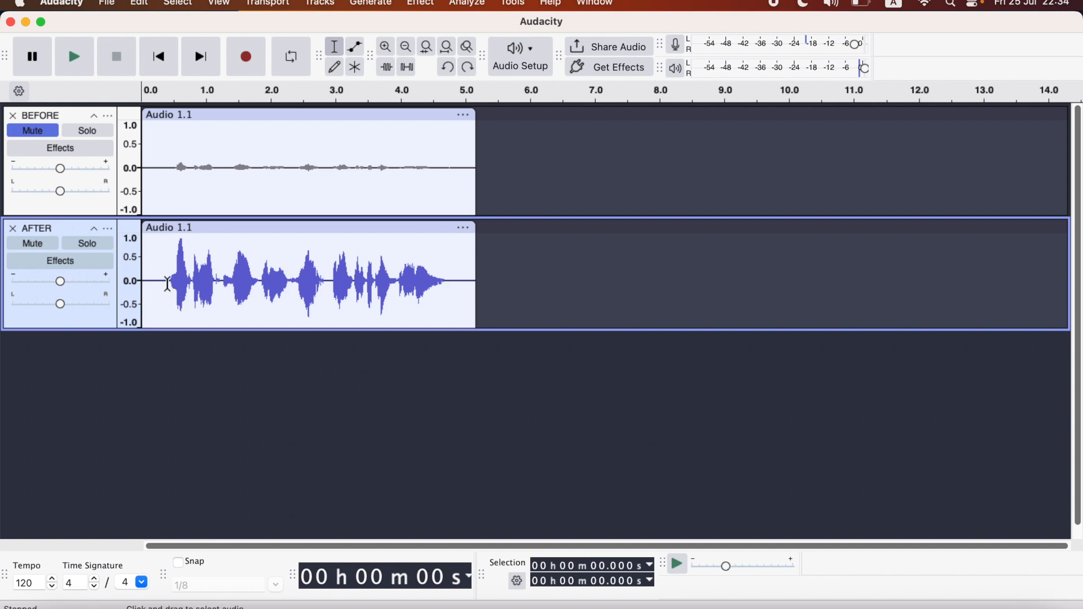
Capture a noise profile from the silent opening of the AFTER track, about 0.4 s long, with Noise Reduction.
drag(168, 282, 140, 289)
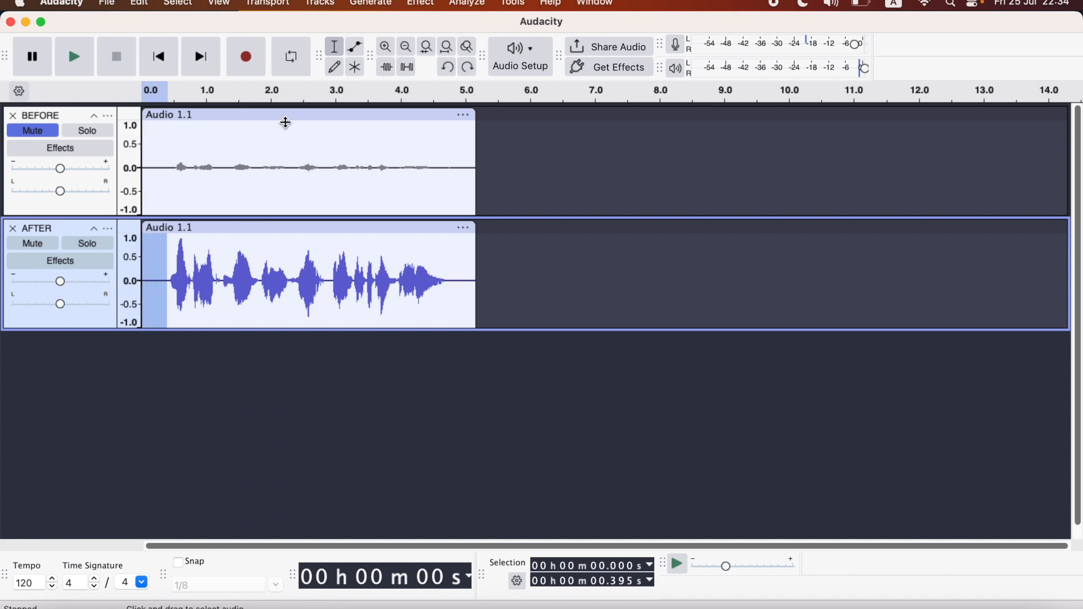
click(423, 5)
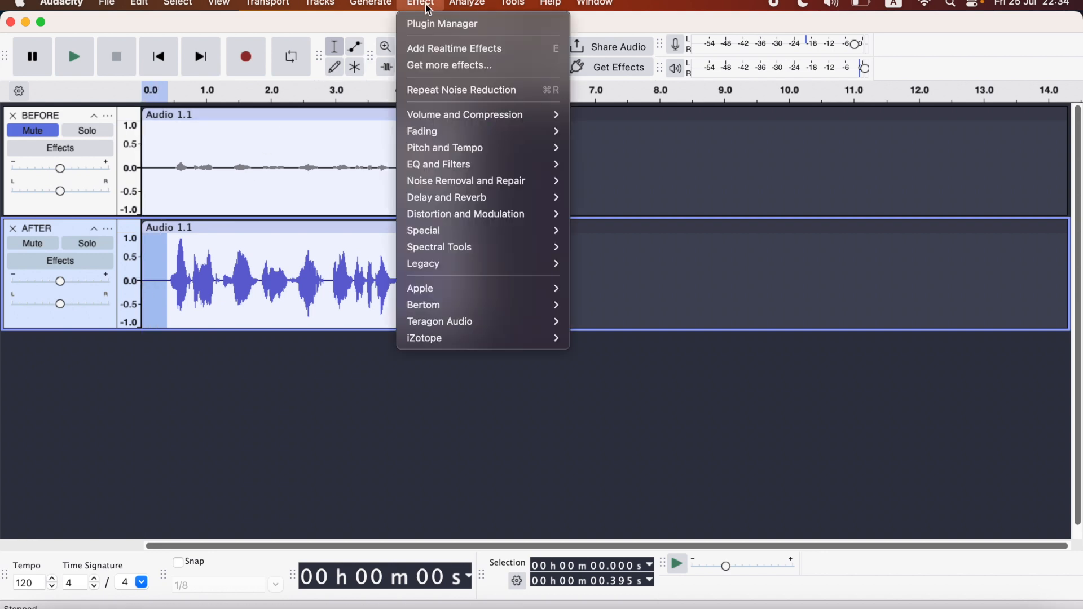
mouse_move(452, 181)
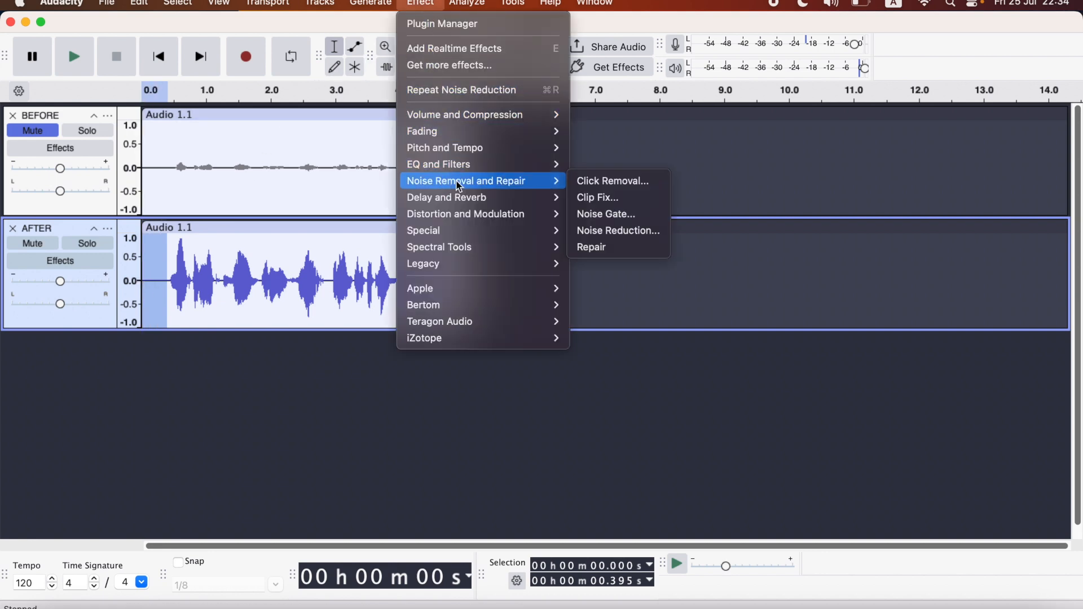
click(622, 229)
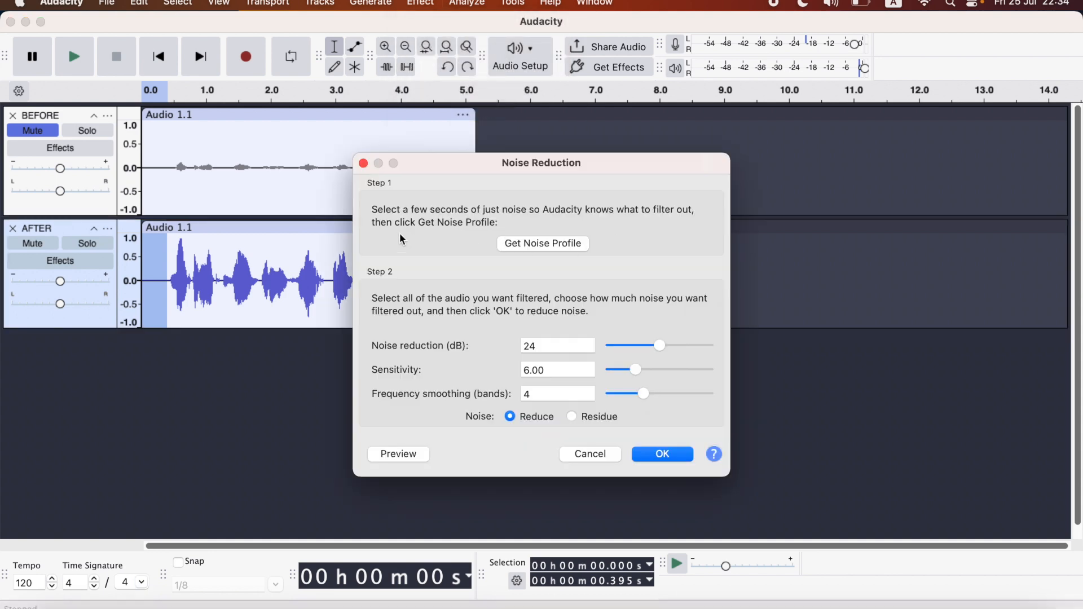
click(532, 243)
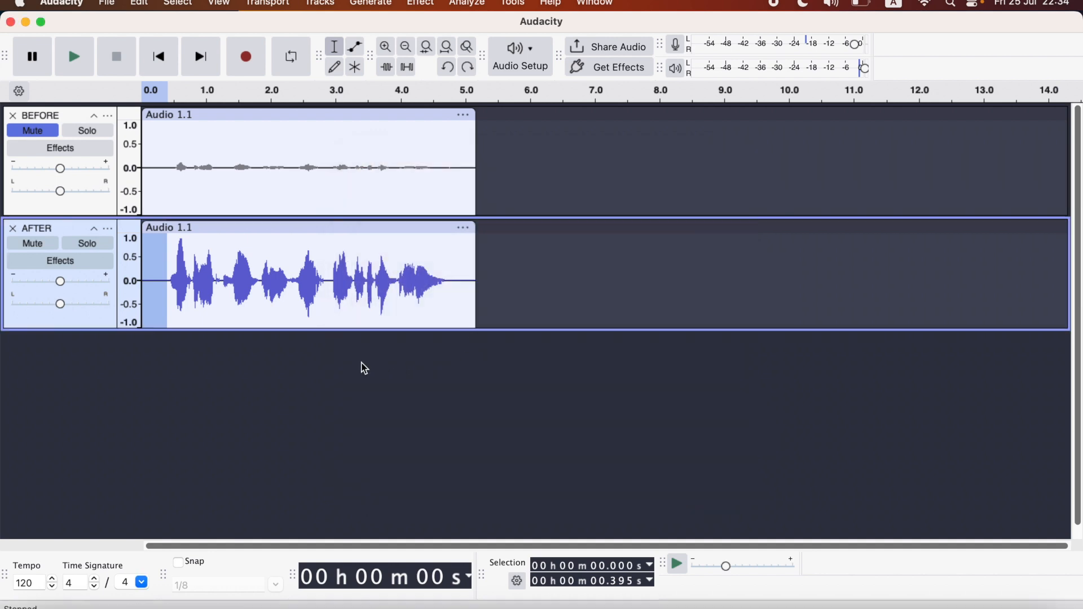
Preview the noise residue, apply Noise Reduction to the whole AFTER track at 24 dB, sensitivity 6.00 and smoothing 4, and play it.
click(96, 320)
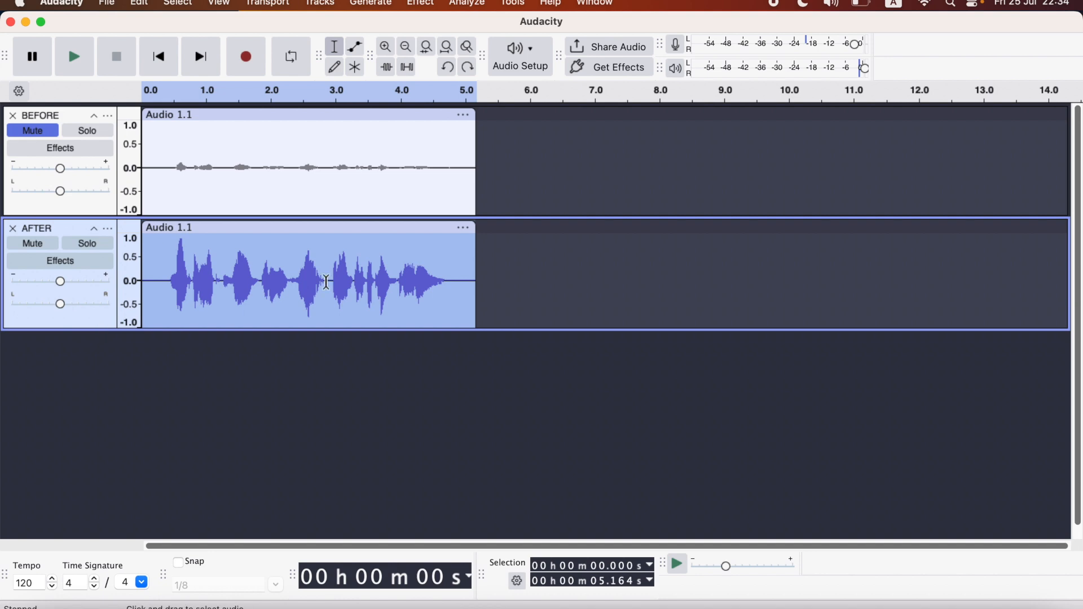
click(421, 4)
mouse_move(449, 181)
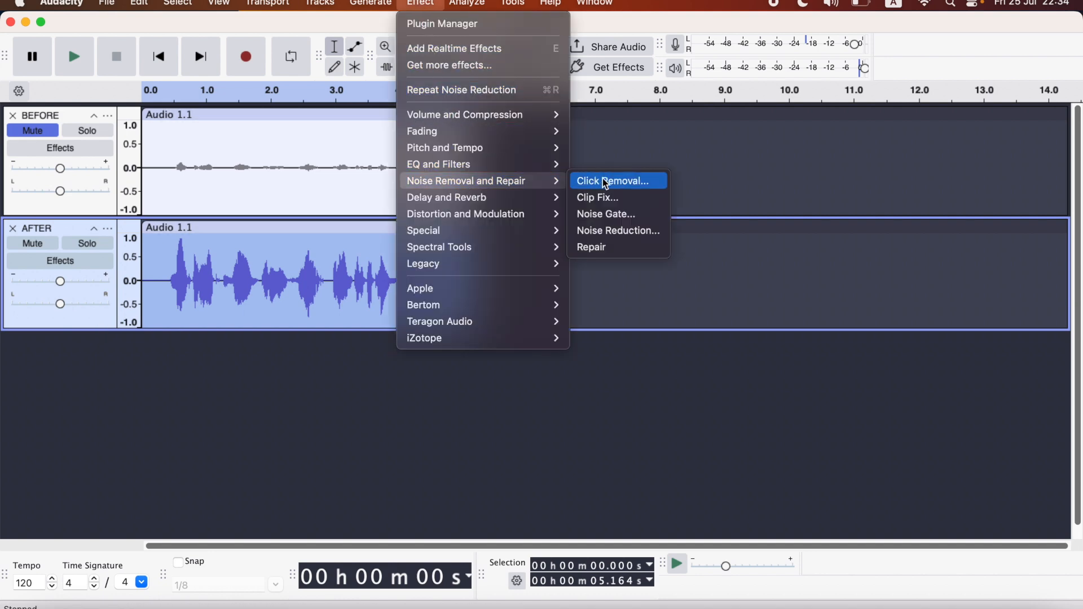
click(615, 229)
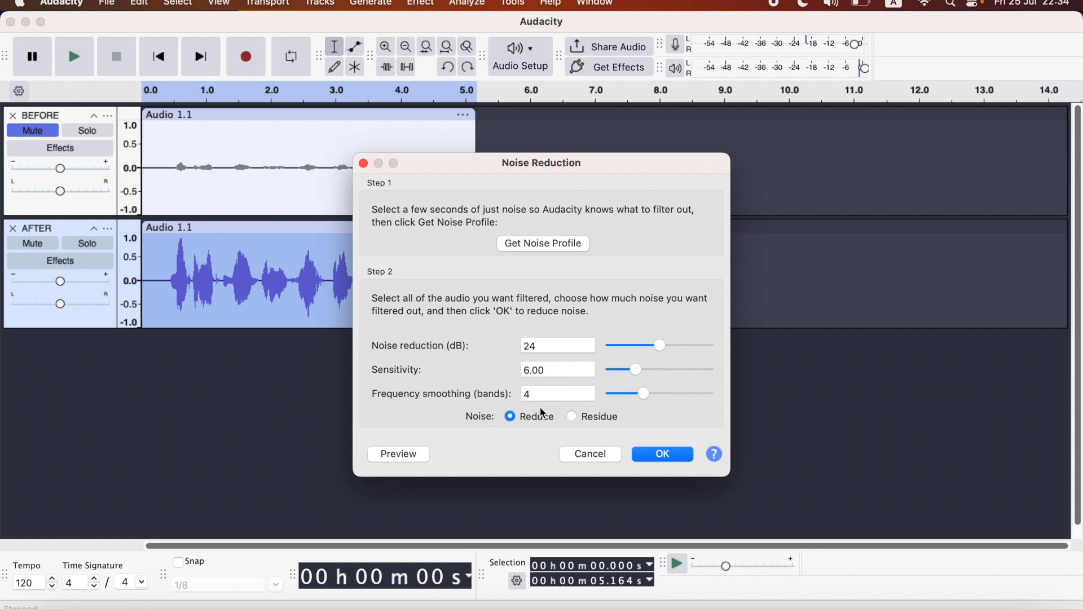
click(573, 417)
click(401, 458)
click(511, 416)
click(668, 455)
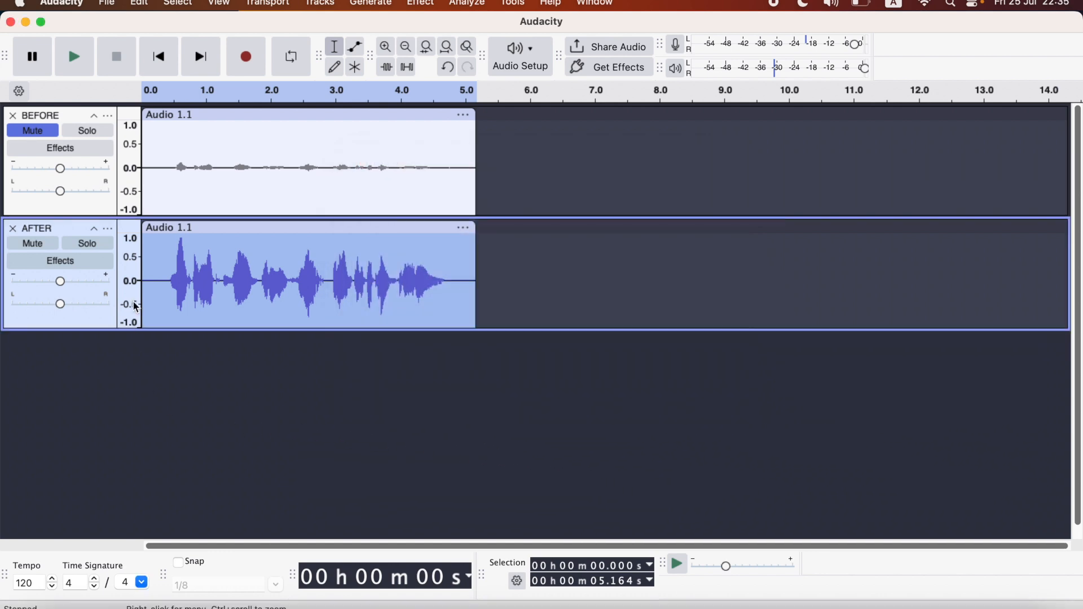
click(88, 66)
Apply a Noise Gate to the AFTER track with a -40 dB threshold and -24 dB level reduction, and play the result.
click(424, 9)
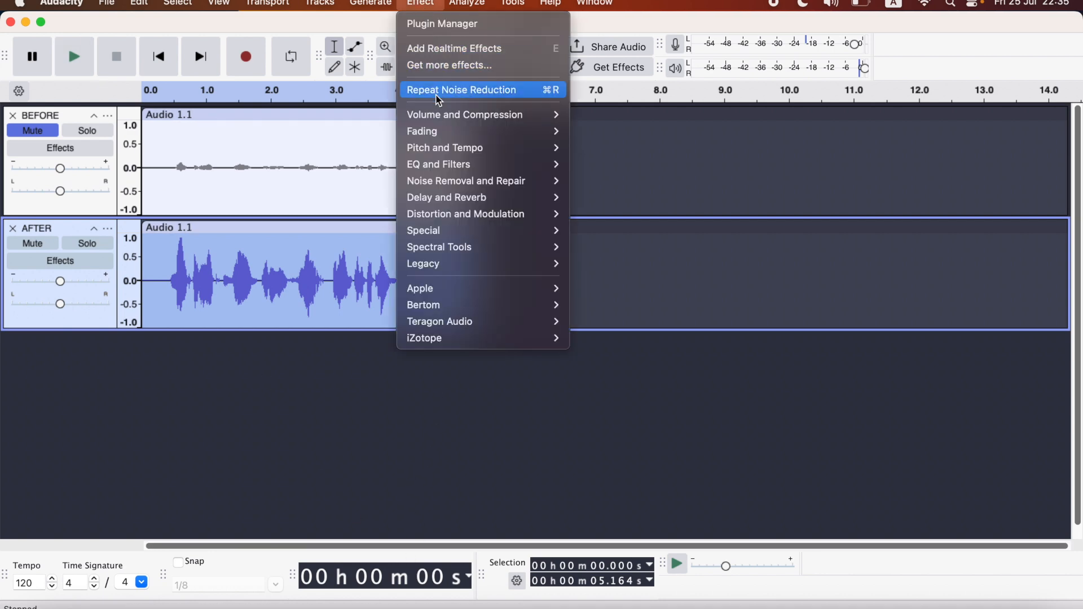
mouse_move(440, 188)
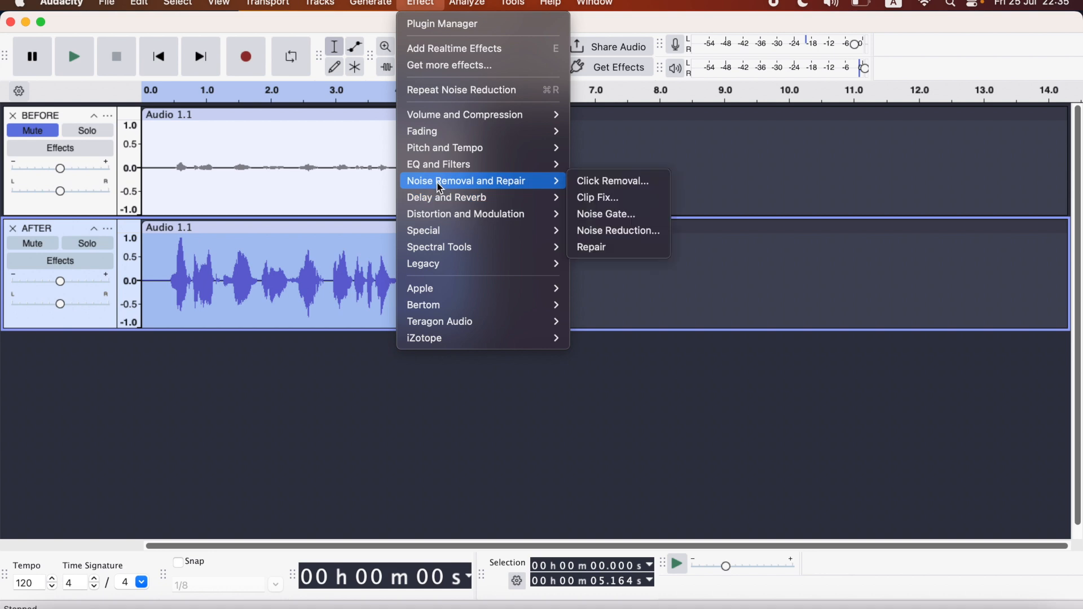
click(621, 214)
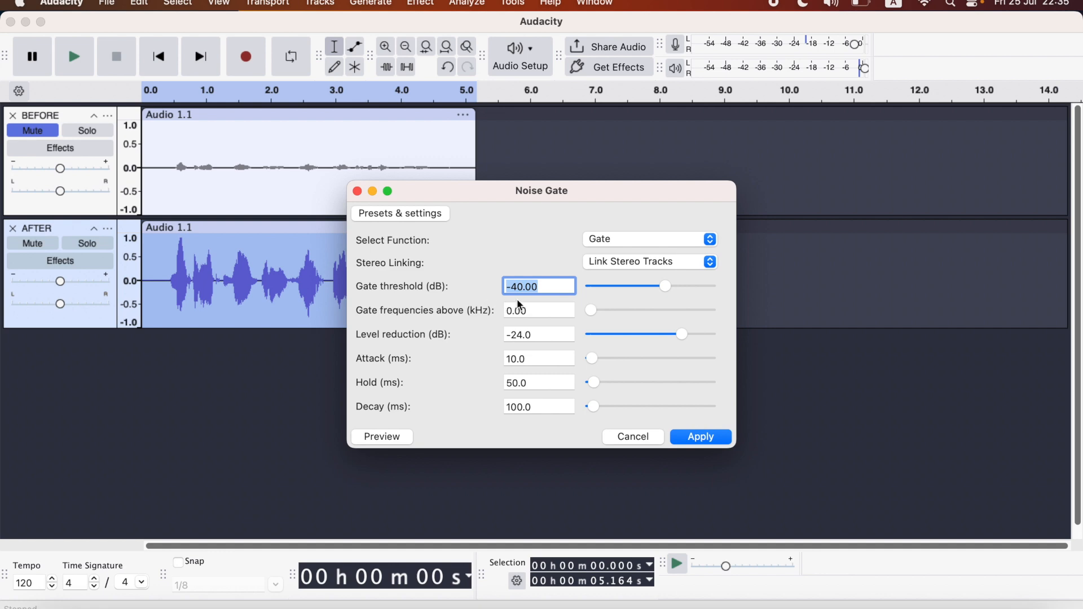
click(683, 438)
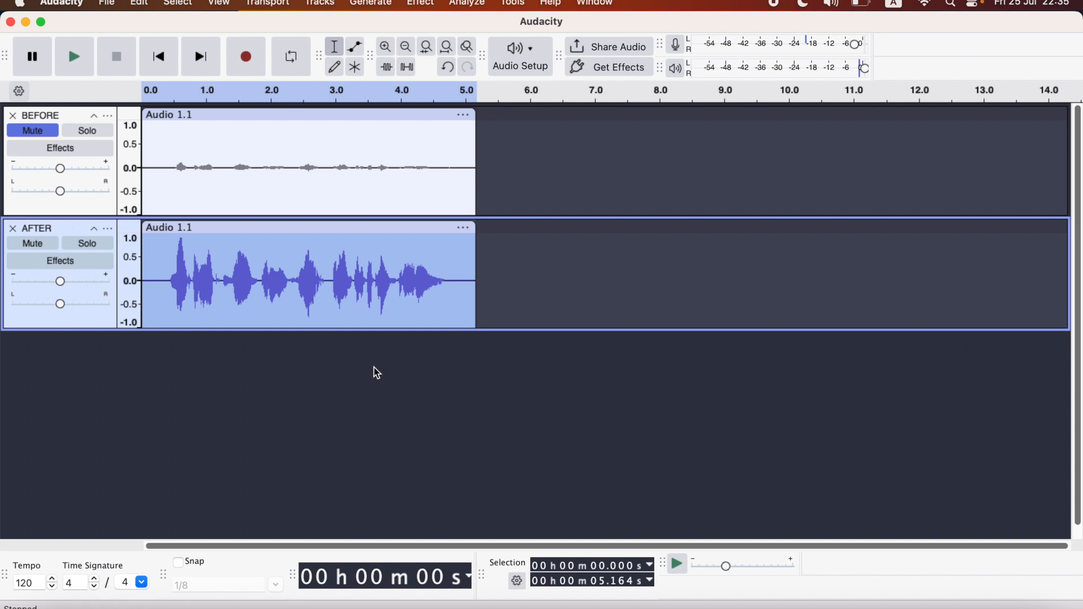
click(74, 56)
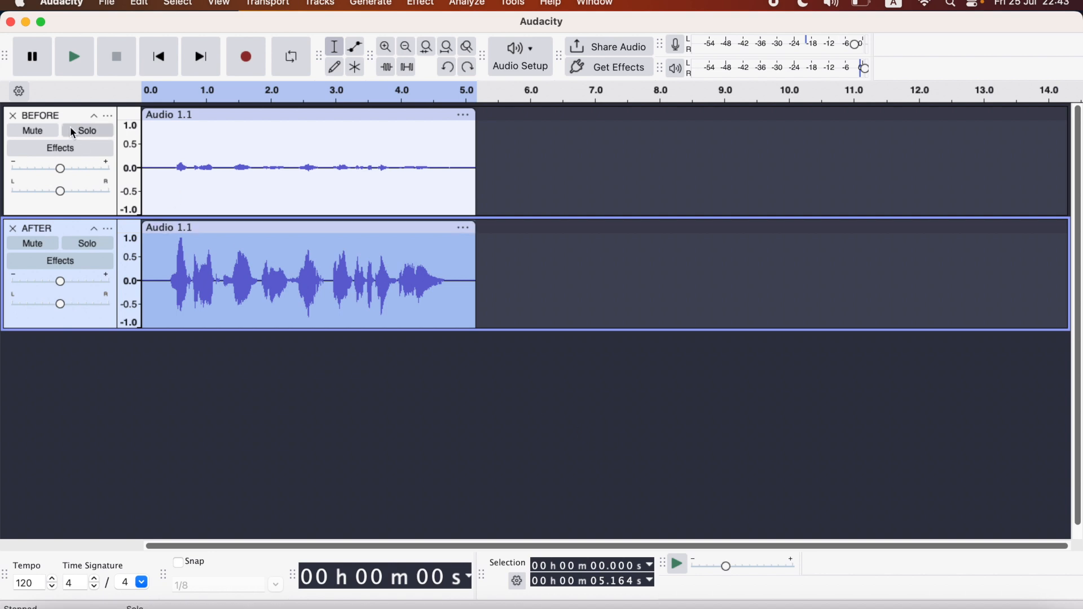
Play the BEFORE track in solo, followed by the noise-gated AFTER track in solo, to compare them.
click(85, 131)
click(82, 56)
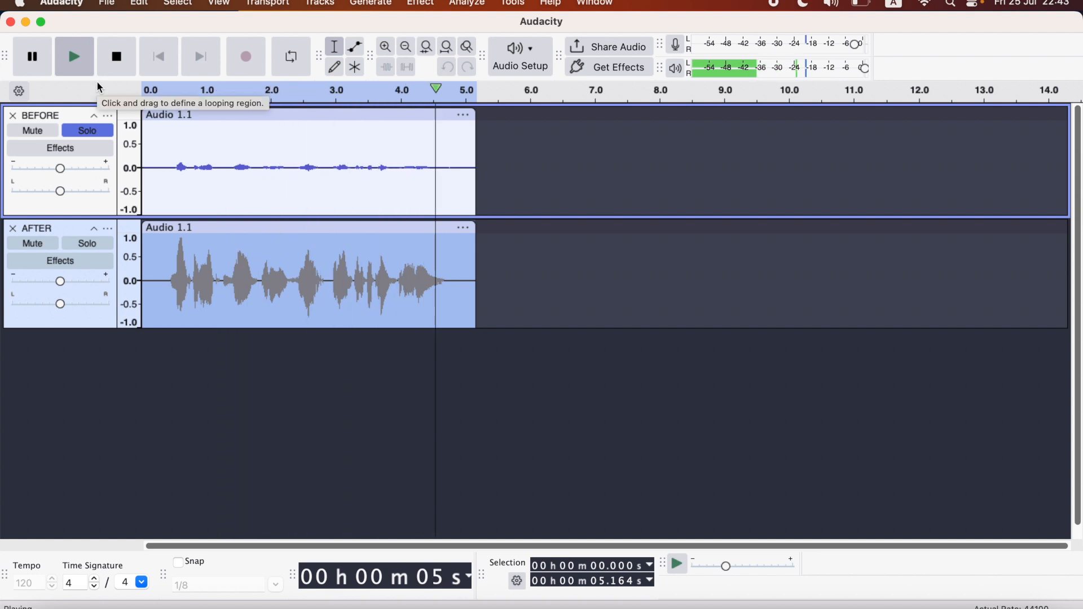
click(99, 133)
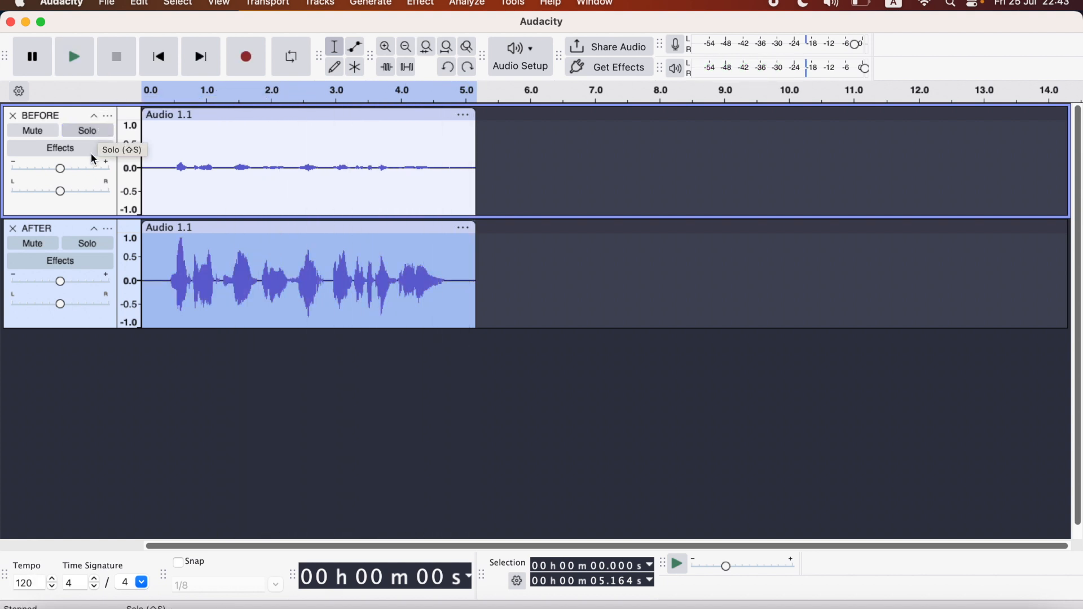
click(80, 246)
click(80, 70)
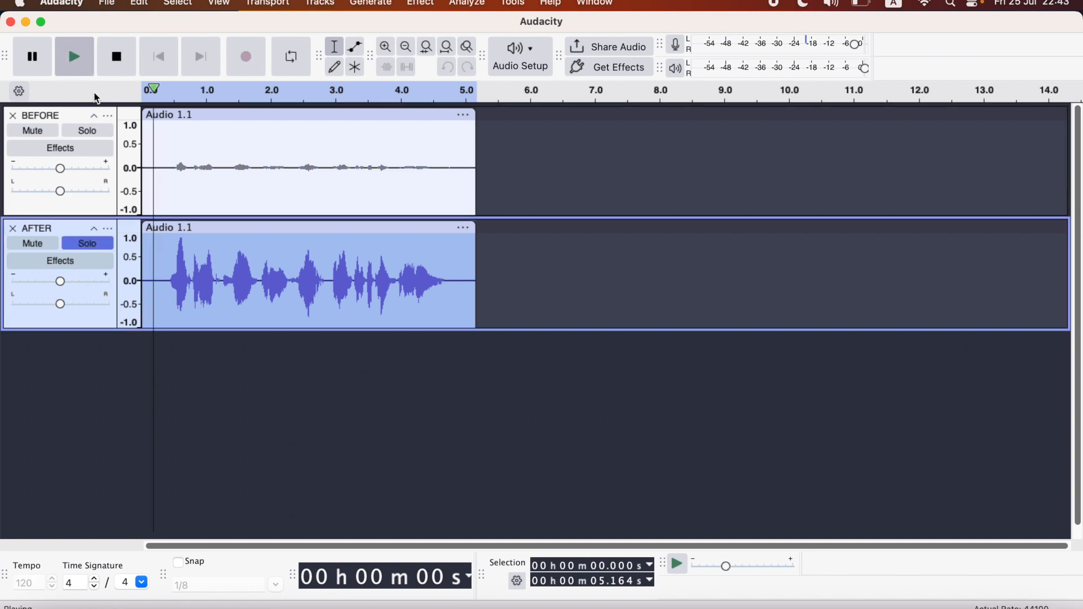